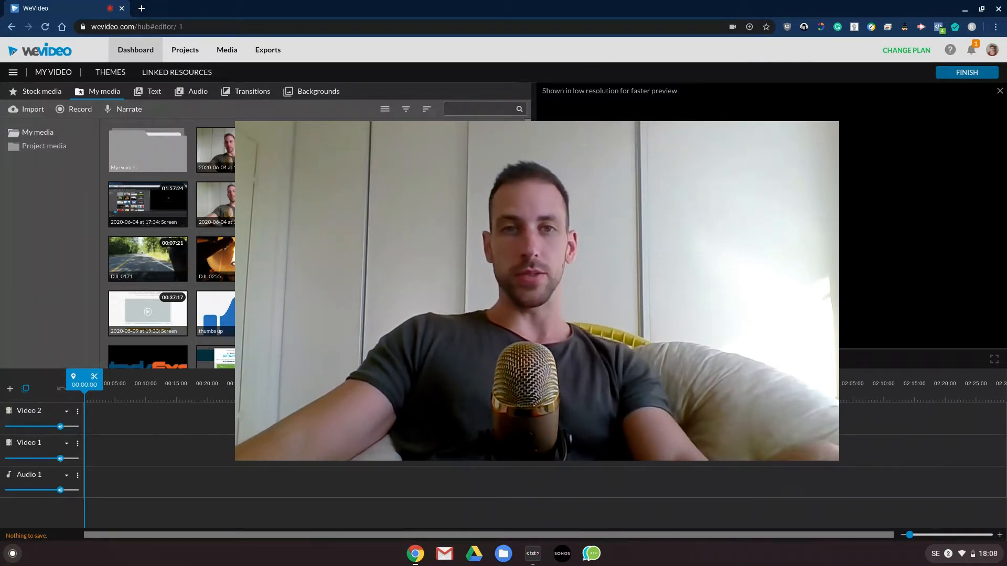
Step: Look through the media library, previewing clips DJI_0070 and DJI_0171, and check the options for importing media
{"action": "scroll", "coordinate": [487, 306], "scroll_direction": "down", "scroll_amount": 15}
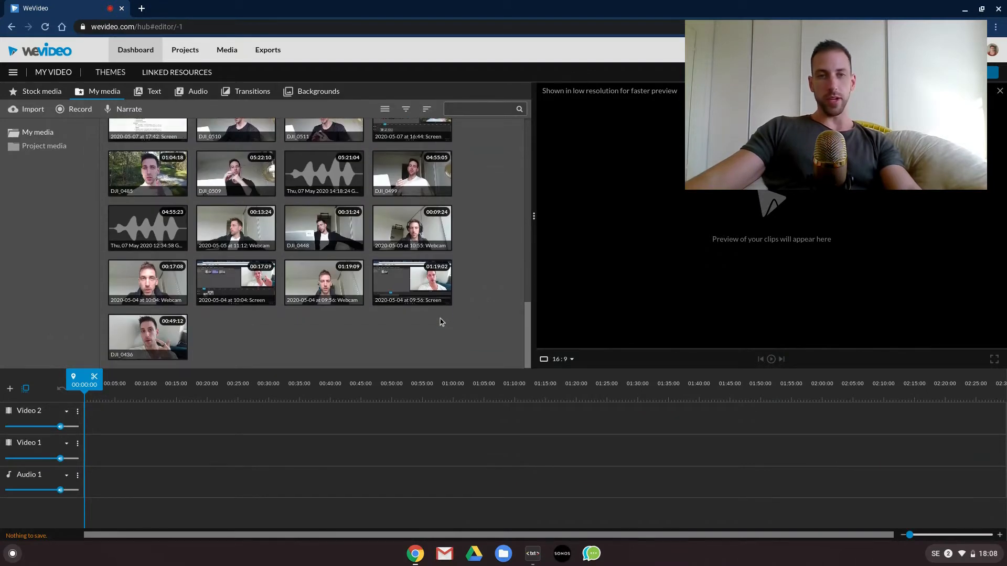
{"action": "scroll", "coordinate": [433, 322], "scroll_direction": "up", "scroll_amount": 15}
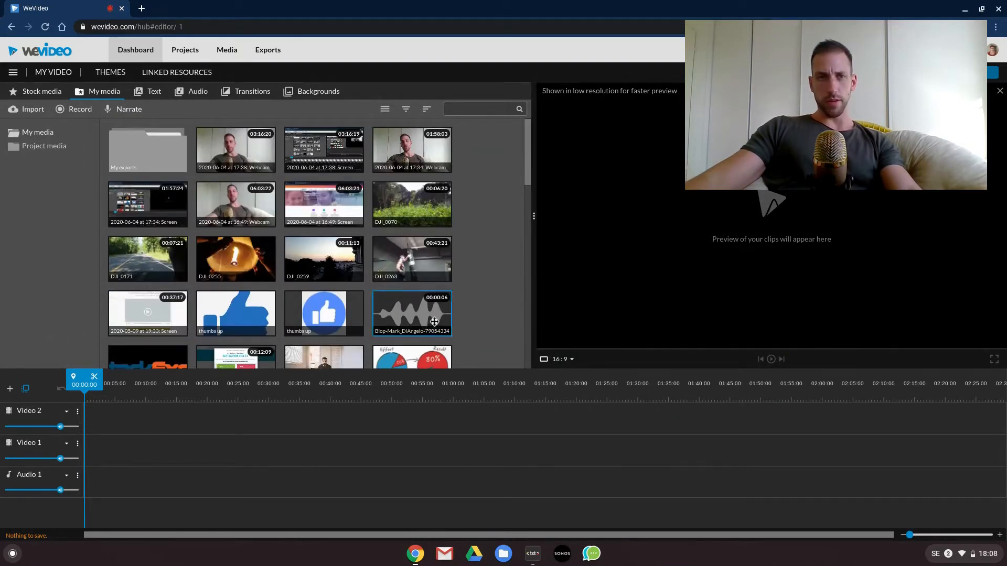
{"action": "left_click", "coordinate": [407, 209]}
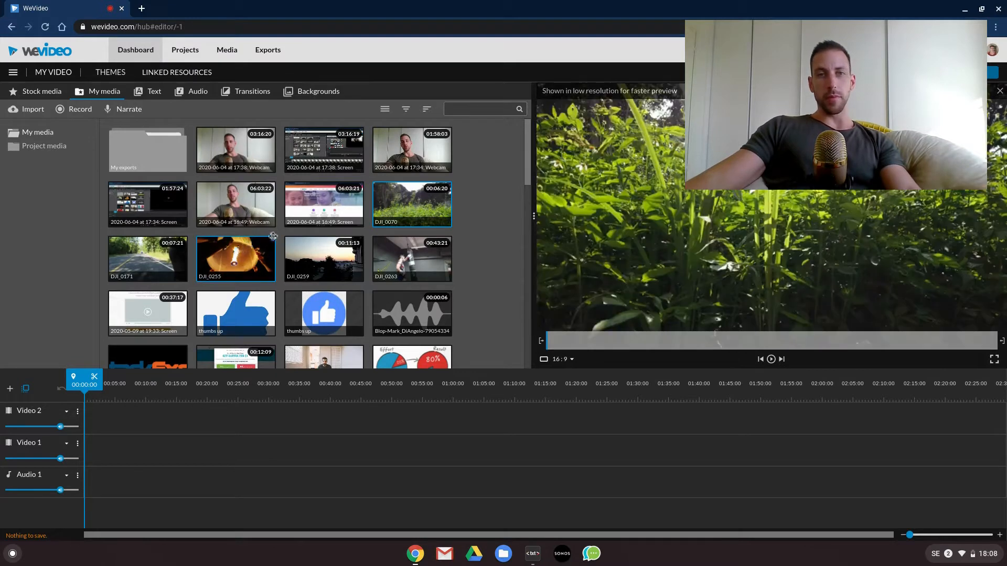
{"action": "left_click", "coordinate": [158, 264]}
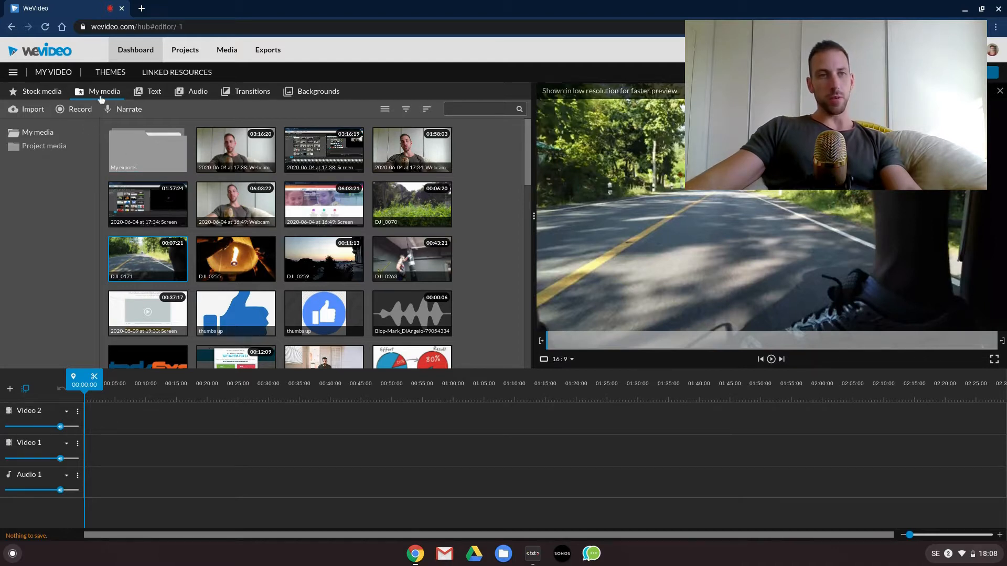
{"action": "left_click", "coordinate": [36, 116]}
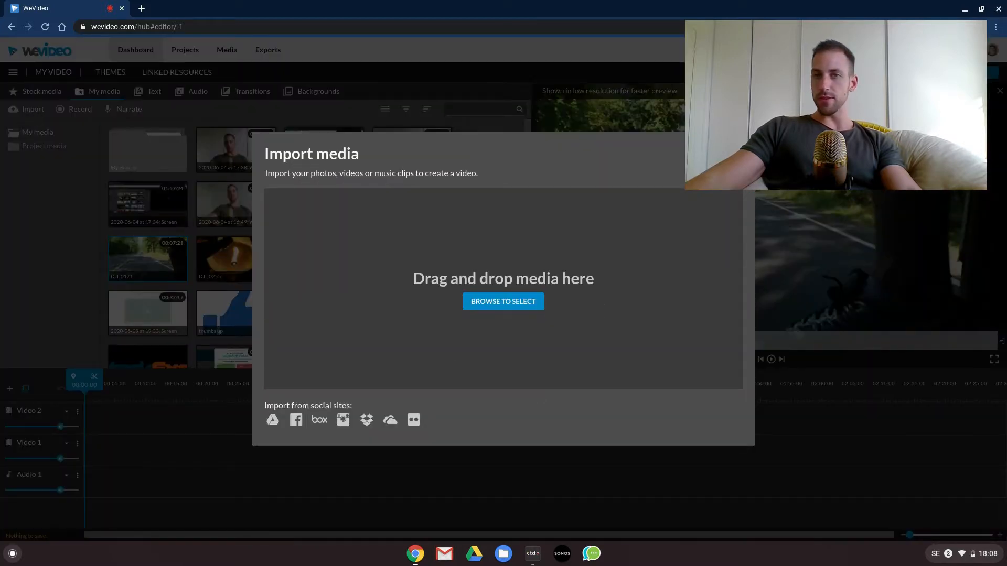
{"action": "left_click", "coordinate": [741, 146]}
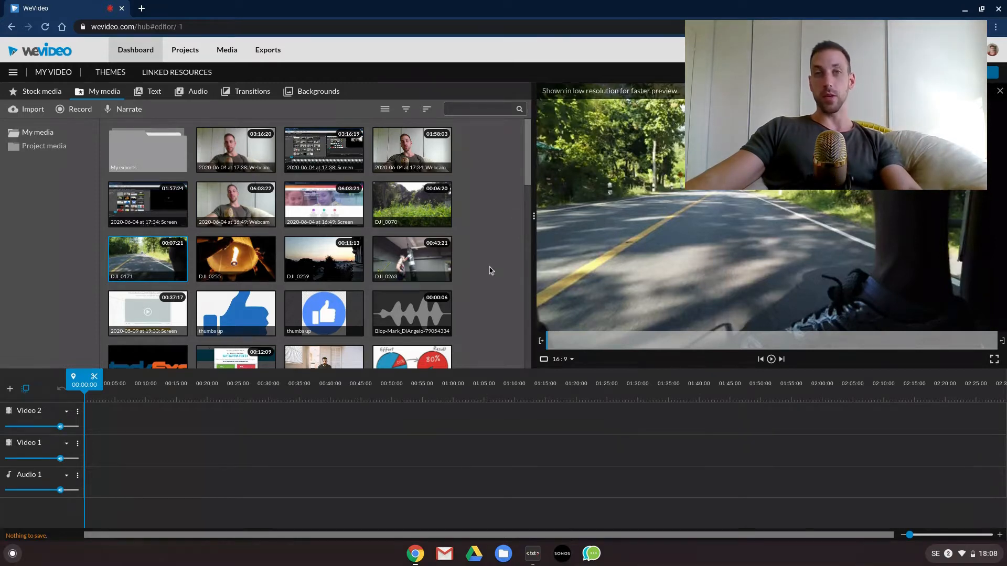
{"action": "scroll", "coordinate": [483, 298], "scroll_direction": "down", "scroll_amount": 7}
{"action": "scroll", "coordinate": [483, 298], "scroll_direction": "up", "scroll_amount": 7}
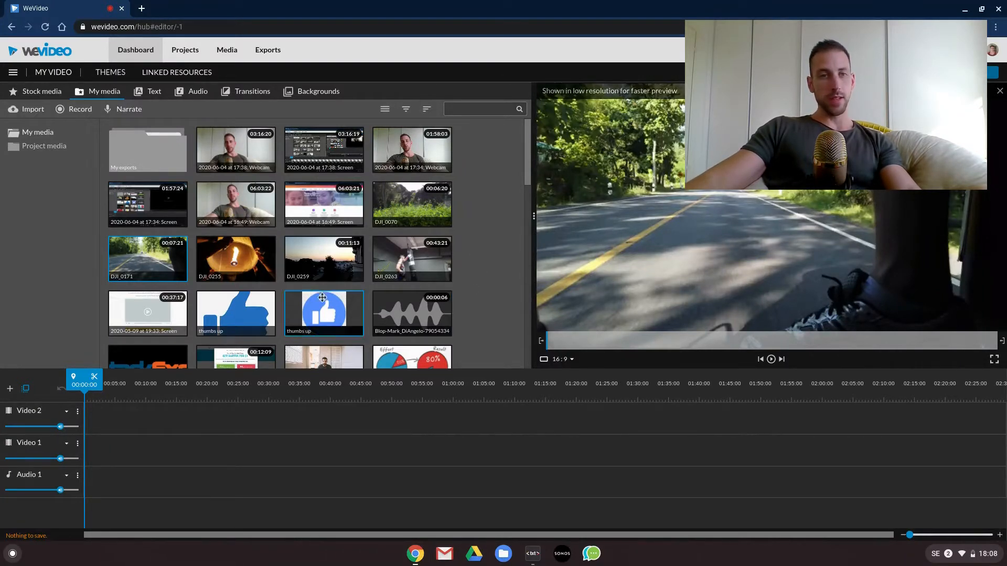
Step: Place clip DJI_0259 at the start of the Video 1 track and add DJI_0070 directly after it
{"action": "left_click", "coordinate": [352, 280]}
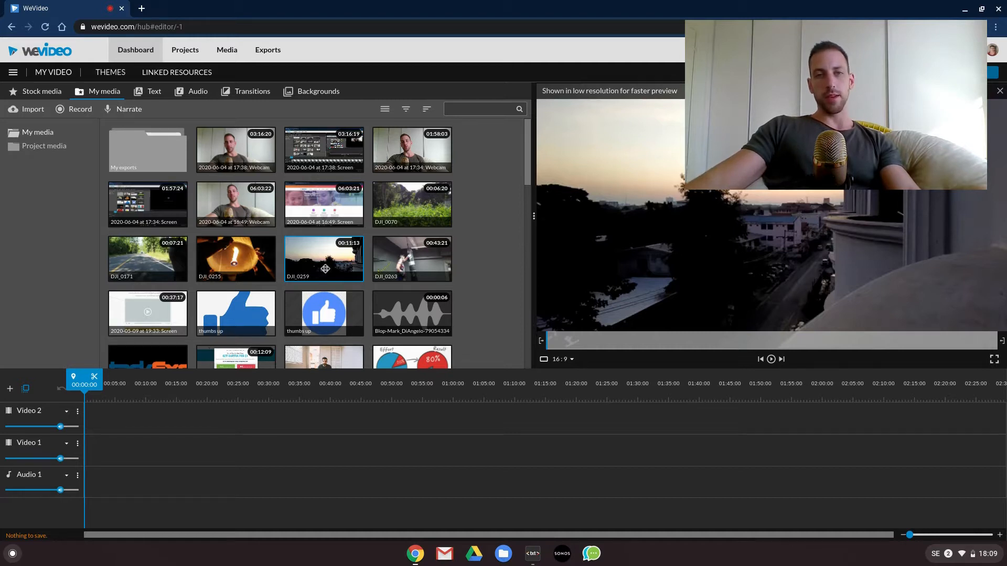
{"action": "left_click_drag", "start_coordinate": [321, 257], "coordinate": [97, 451]}
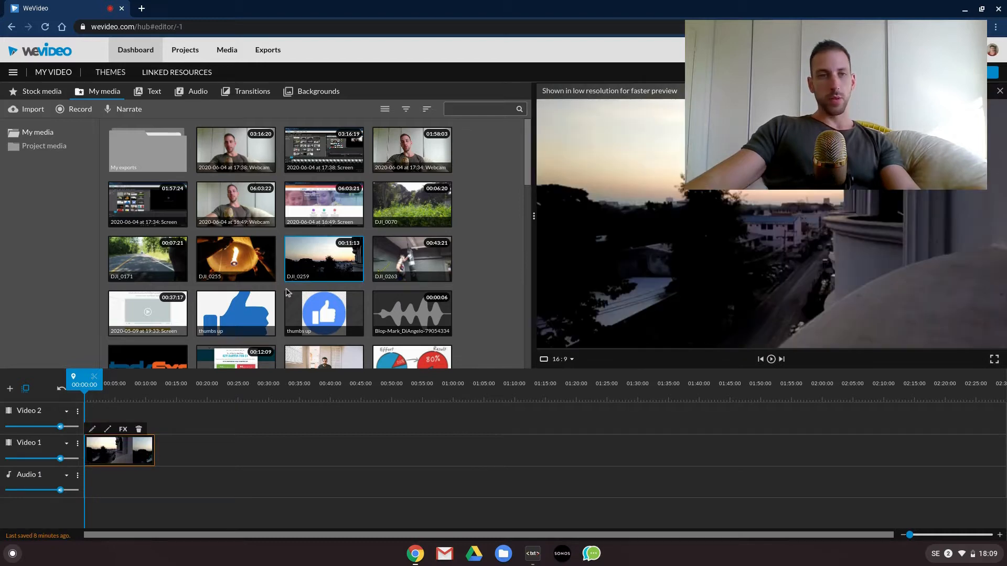
{"action": "left_click_drag", "start_coordinate": [422, 210], "coordinate": [172, 460]}
{"action": "left_click", "coordinate": [175, 454]}
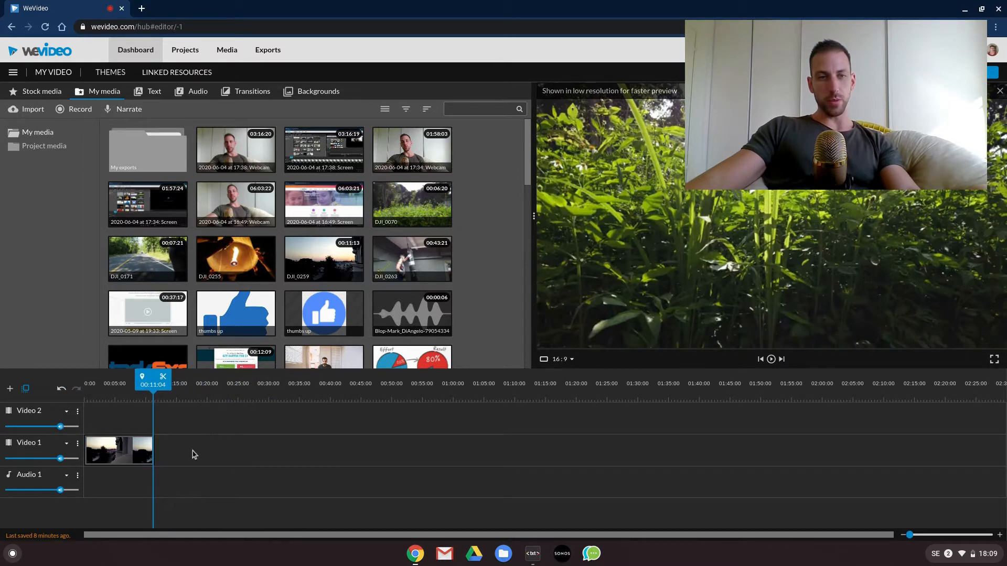
{"action": "left_click_drag", "start_coordinate": [435, 223], "coordinate": [168, 456]}
{"action": "left_click", "coordinate": [199, 493]}
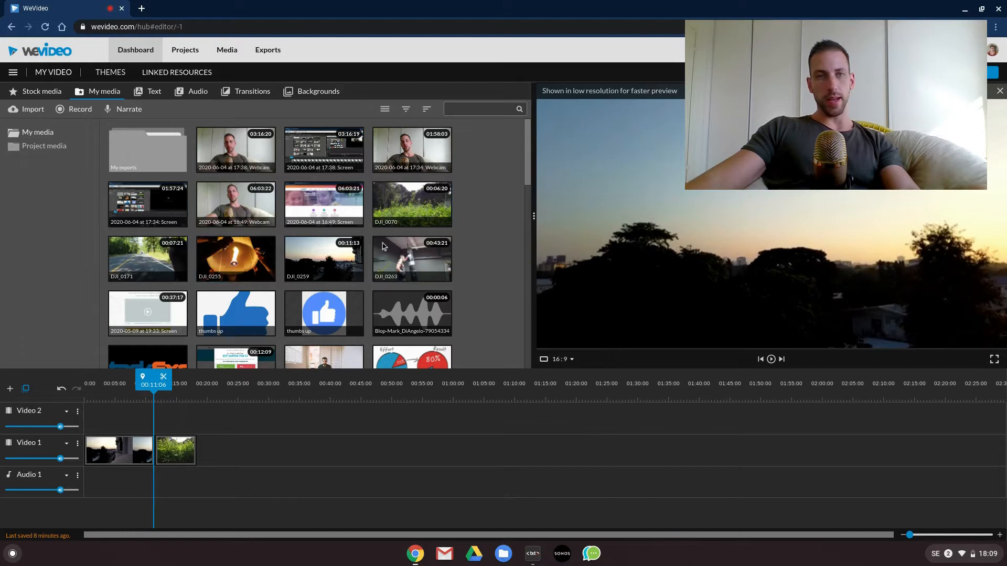
Step: Add clips DJI_0171 and DJI_0263 to the end of the sequence on the Video 1 track
{"action": "left_click", "coordinate": [153, 264]}
{"action": "left_click_drag", "start_coordinate": [141, 258], "coordinate": [214, 454]}
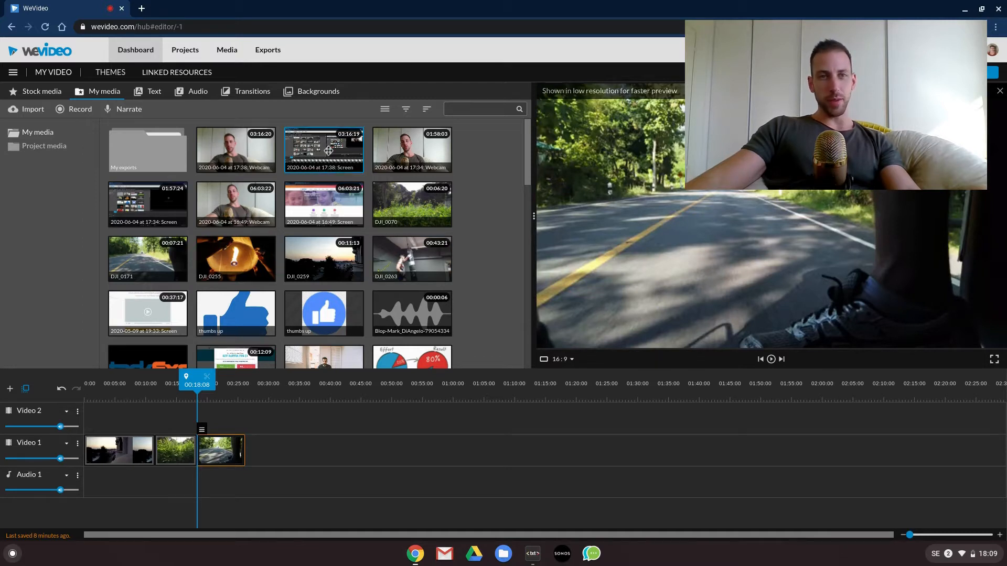
{"action": "left_click", "coordinate": [407, 264]}
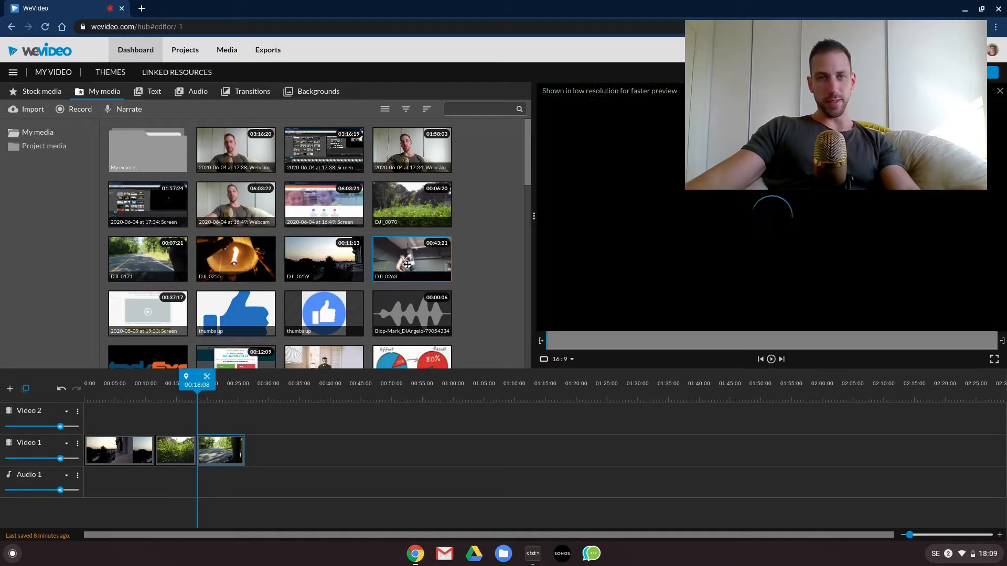
{"action": "left_click_drag", "start_coordinate": [407, 259], "coordinate": [262, 449]}
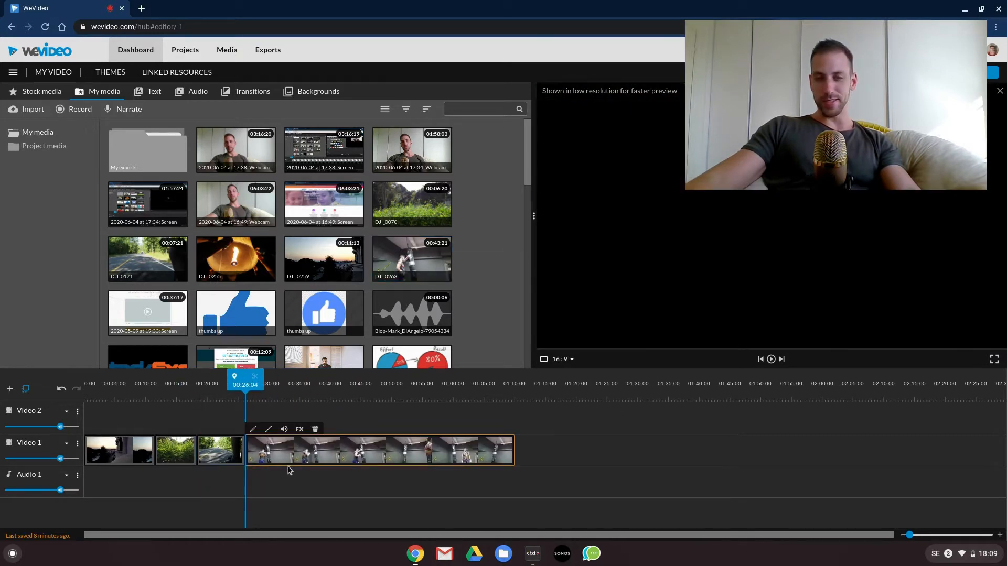
{"action": "left_click", "coordinate": [299, 483]}
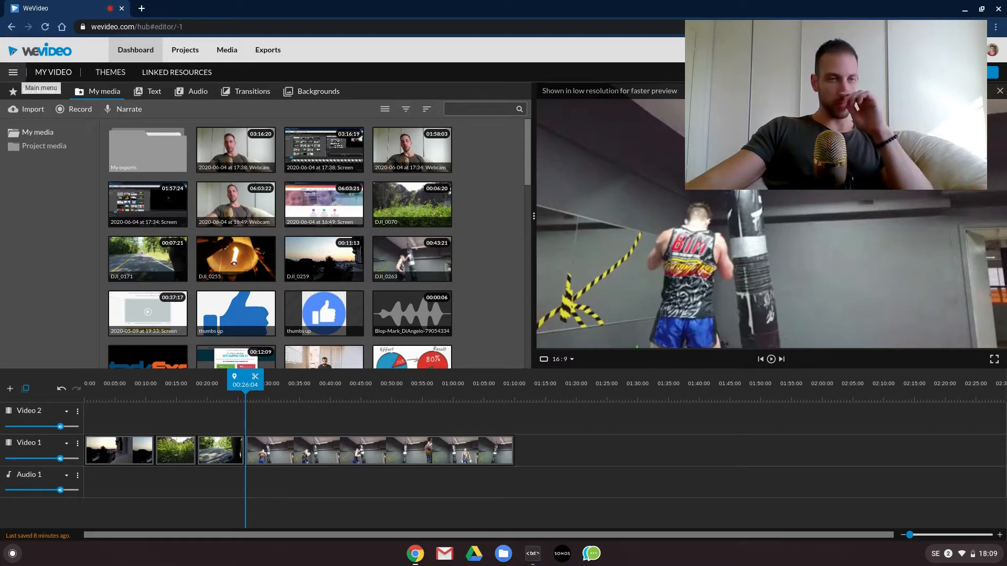
{"action": "left_click", "coordinate": [13, 73]}
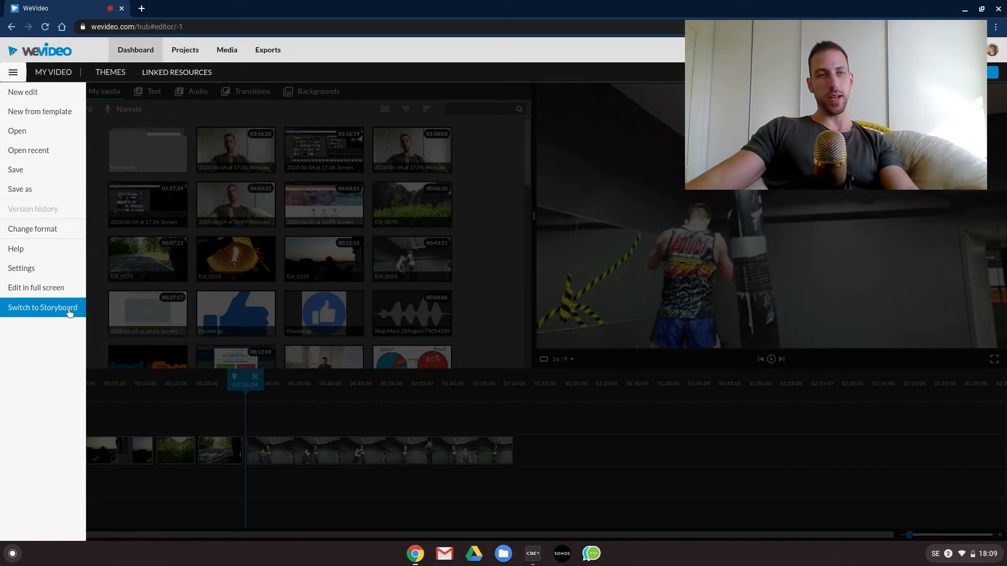
{"action": "left_click", "coordinate": [49, 316]}
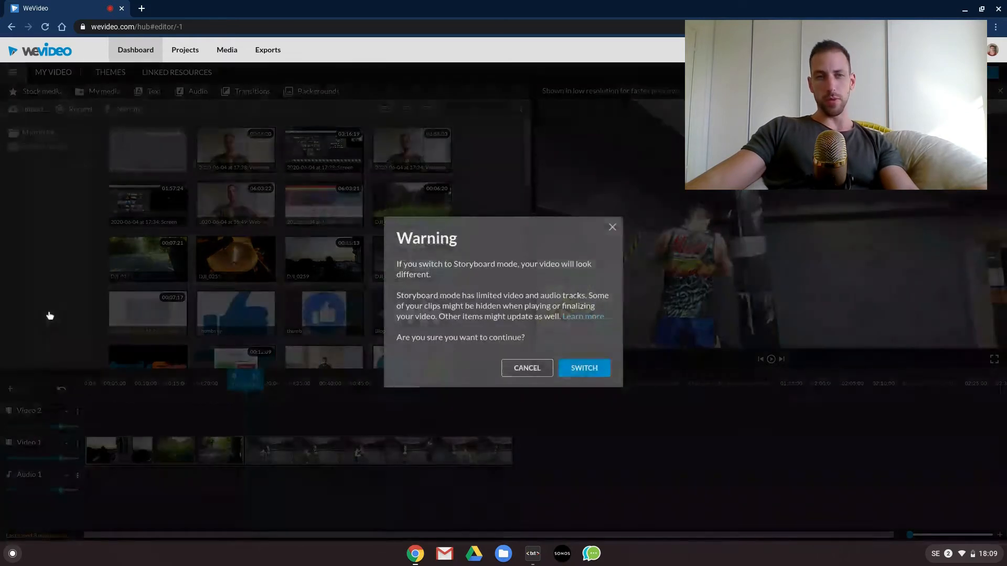
{"action": "left_click", "coordinate": [516, 373]}
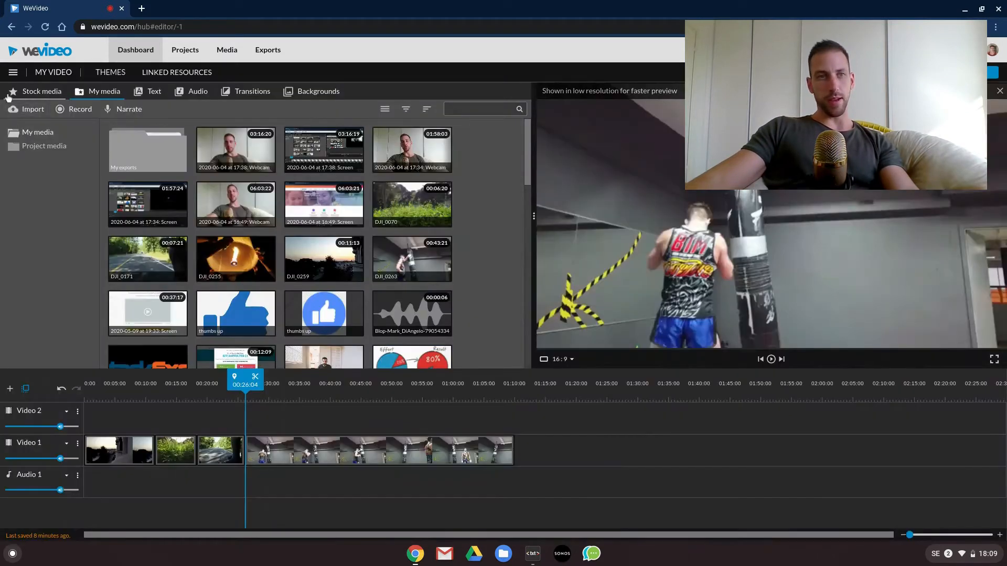
{"action": "left_click", "coordinate": [13, 73]}
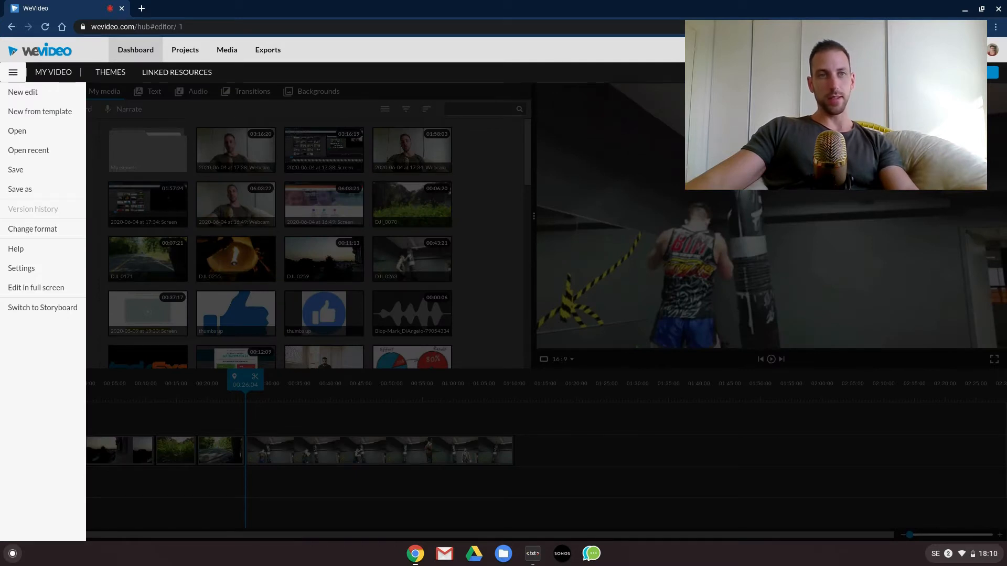
{"action": "left_click", "coordinate": [13, 72]}
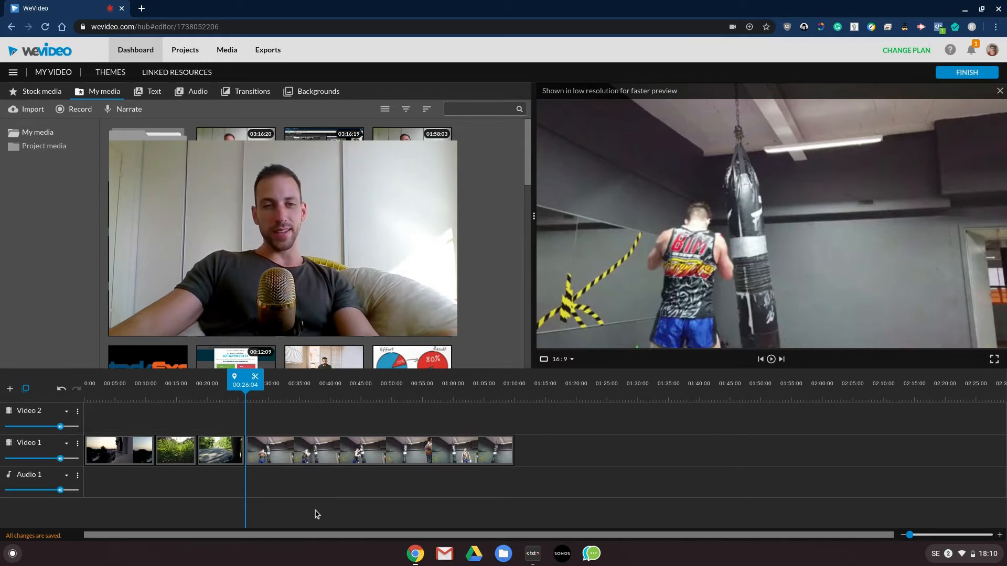
Step: Scrub the playhead through the sunset and greenery clips to preview them, stopping at 00:08:19
{"action": "left_click_drag", "start_coordinate": [245, 382], "coordinate": [112, 383]}
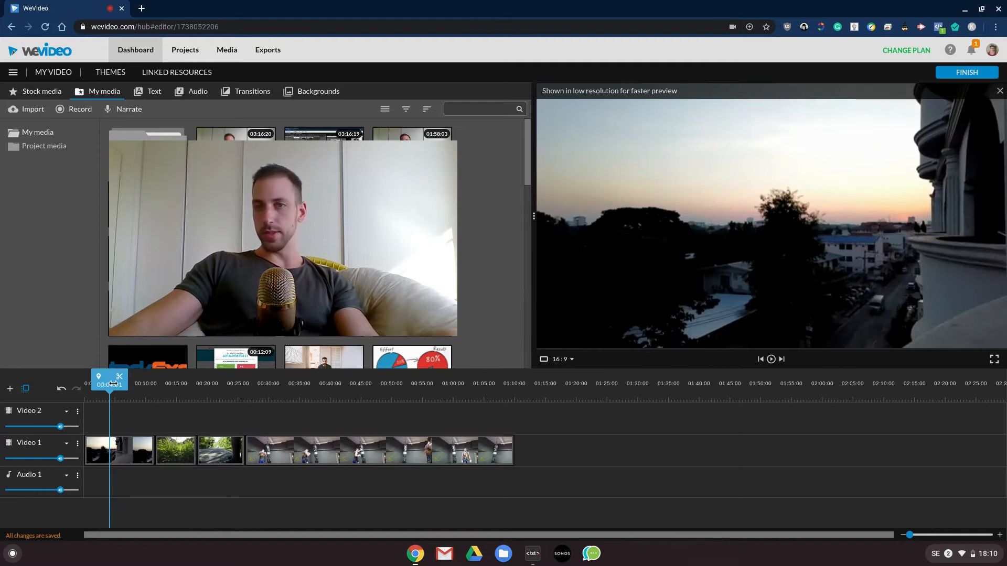
{"action": "left_click_drag", "start_coordinate": [113, 383], "coordinate": [176, 390]}
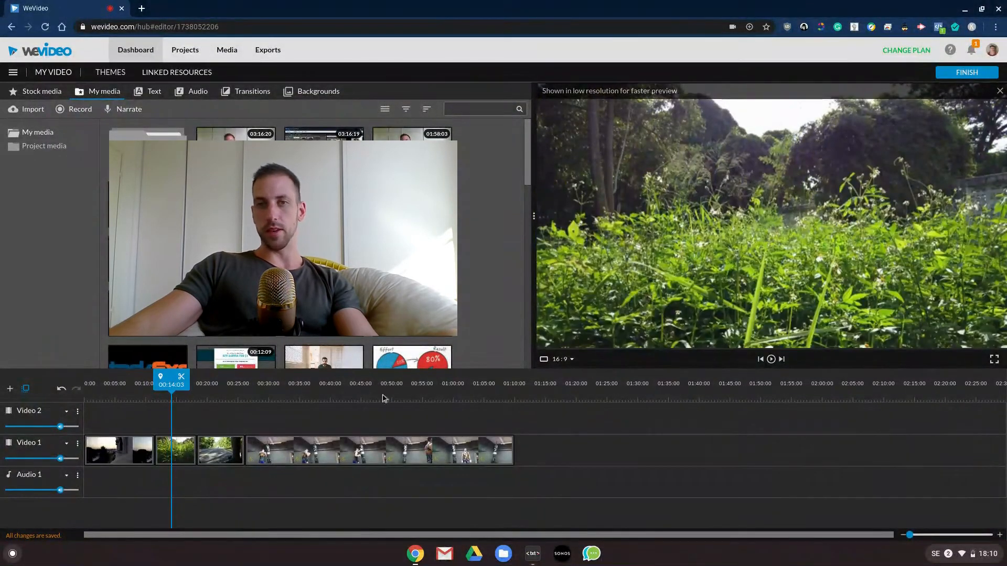
{"action": "left_click_drag", "start_coordinate": [172, 383], "coordinate": [138, 377]}
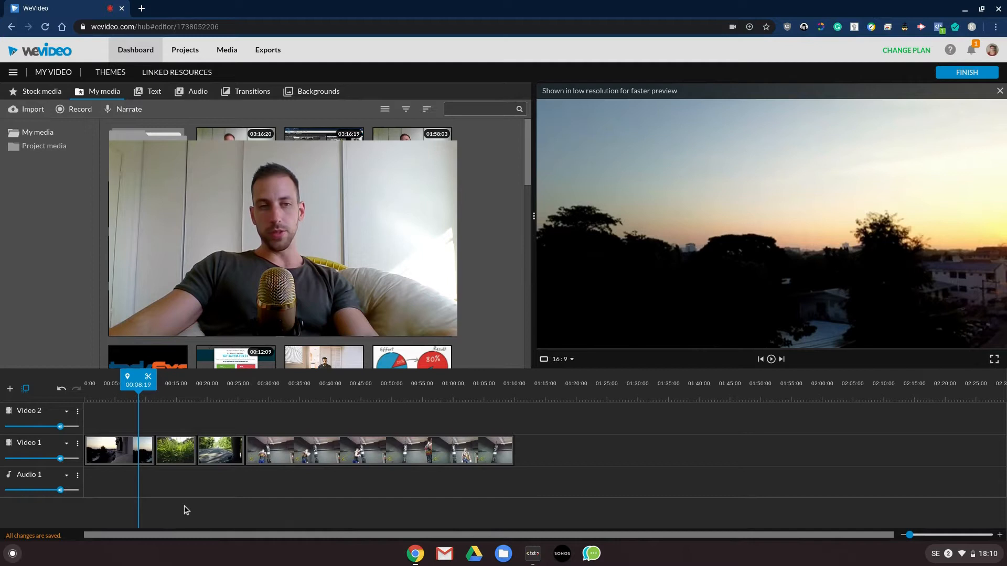
Step: Set the Video 1 track to the tallest track height to show the clips' audio waveforms
{"action": "left_click", "coordinate": [67, 445]}
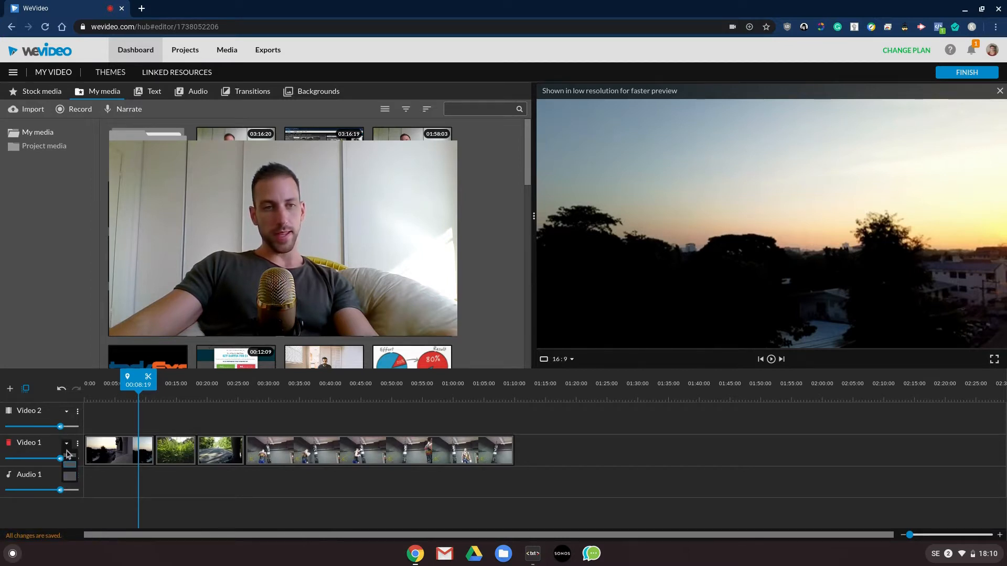
{"action": "left_click", "coordinate": [67, 446]}
{"action": "left_click", "coordinate": [68, 445]}
{"action": "left_click", "coordinate": [67, 446]}
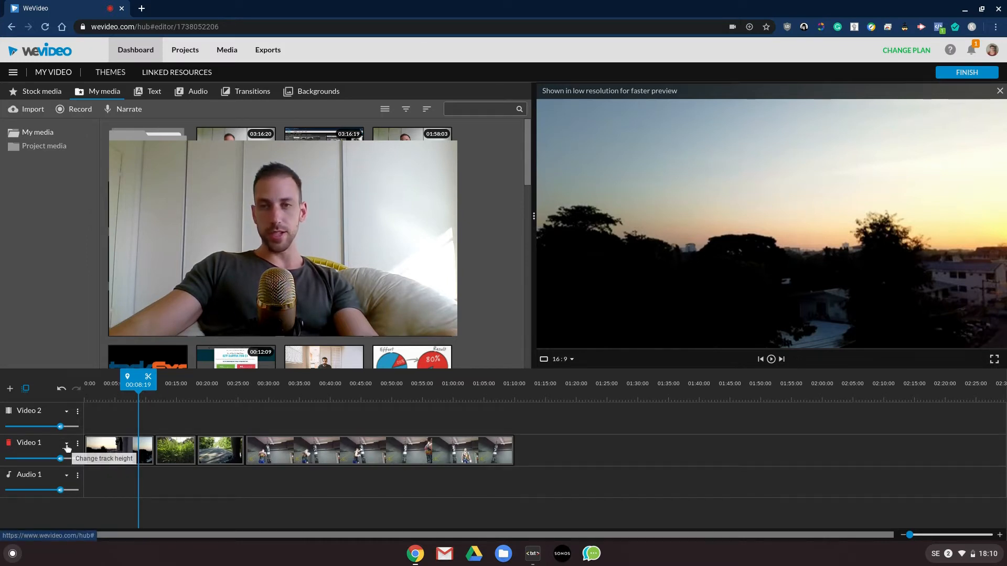
{"action": "left_click", "coordinate": [67, 446]}
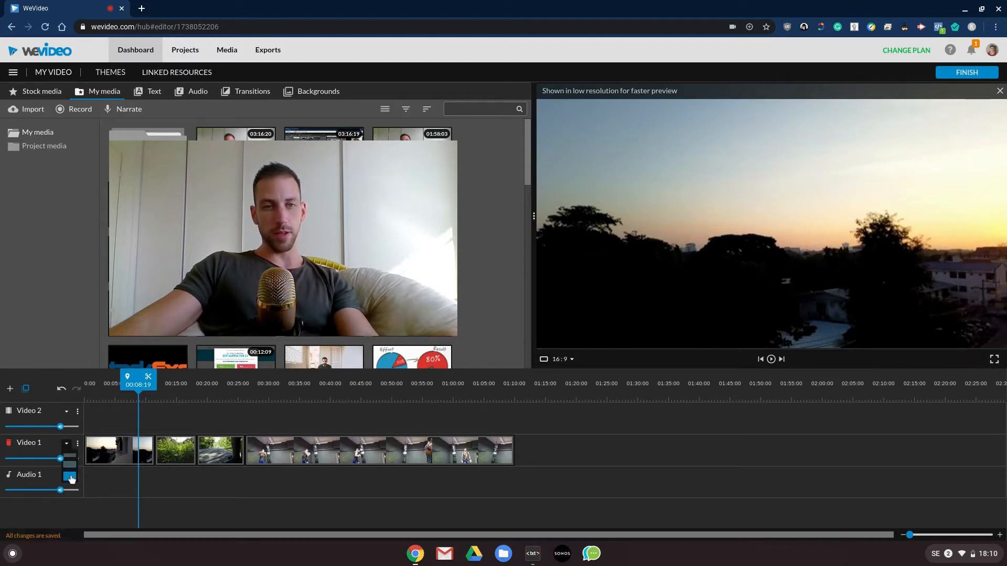
{"action": "left_click", "coordinate": [70, 477]}
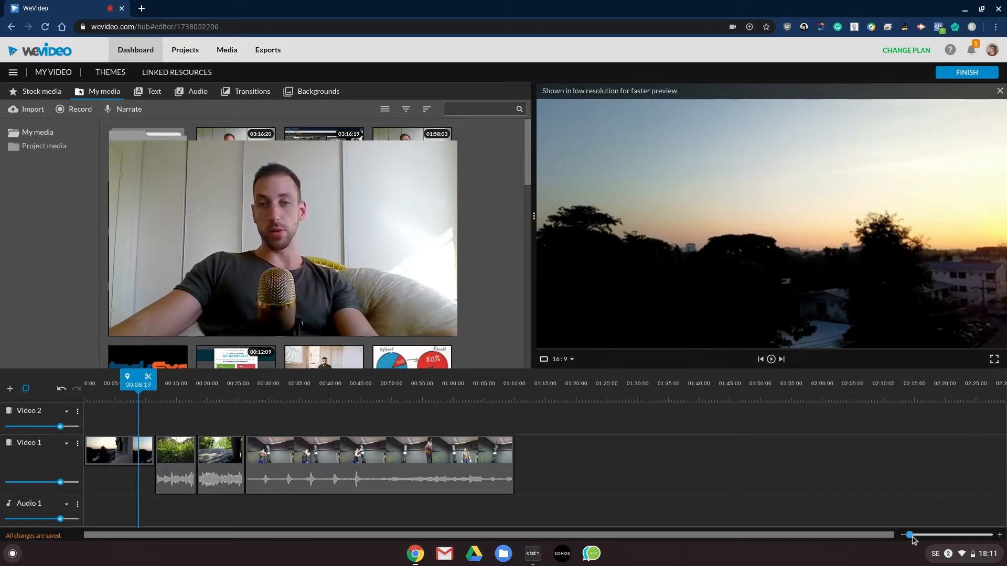
Step: Play back portions of the greenery, road and boxing clips to check their sound
{"action": "key", "text": "space"}
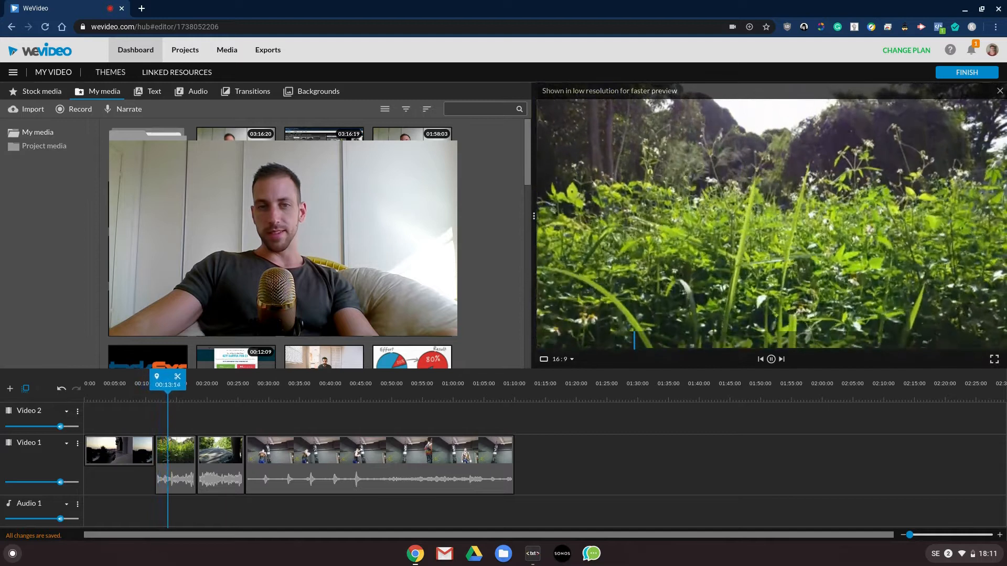
{"action": "key", "text": "space"}
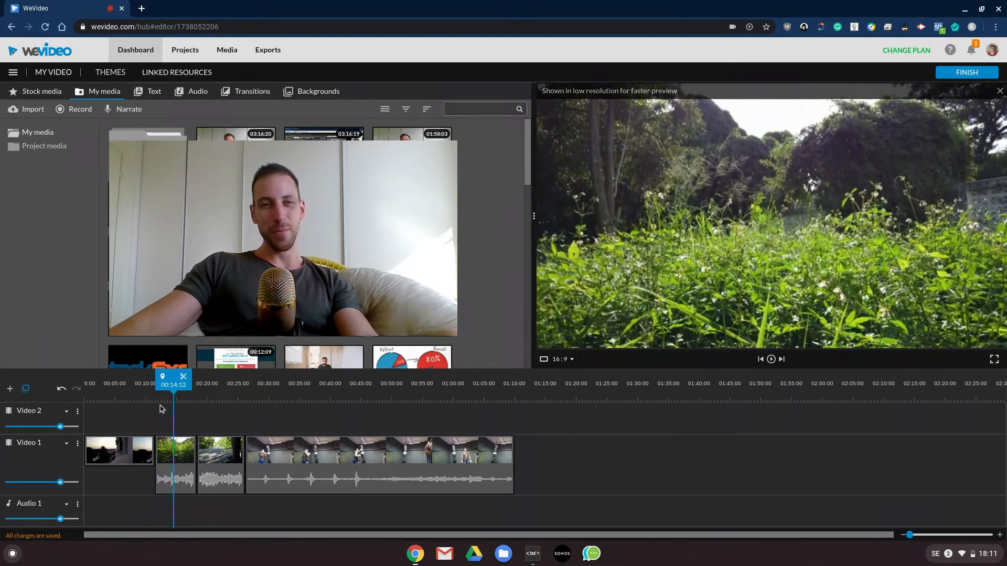
{"action": "left_click_drag", "start_coordinate": [170, 387], "coordinate": [200, 387]}
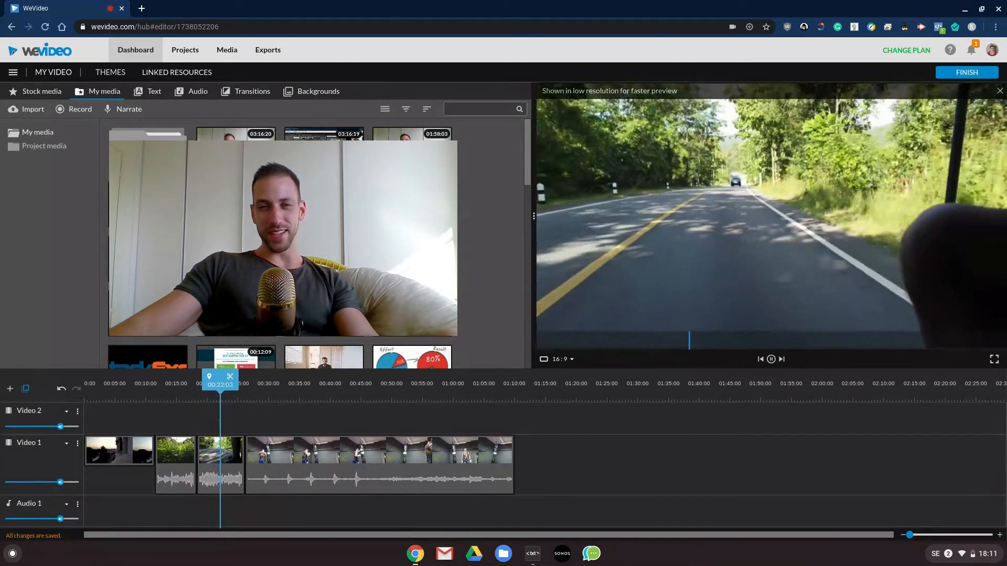
{"action": "key", "text": "space"}
{"action": "left_click_drag", "start_coordinate": [226, 382], "coordinate": [261, 382]}
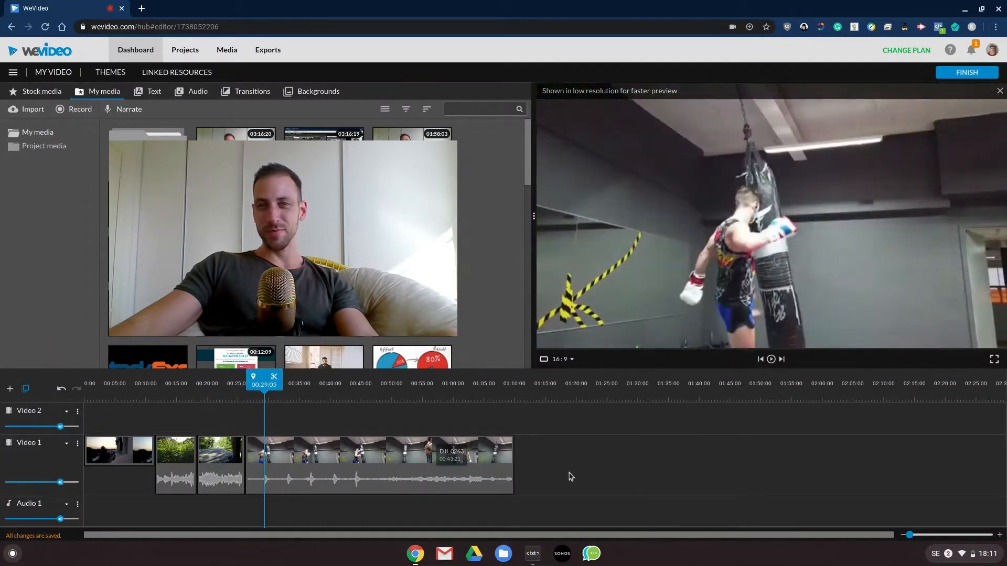
{"action": "key", "text": "space"}
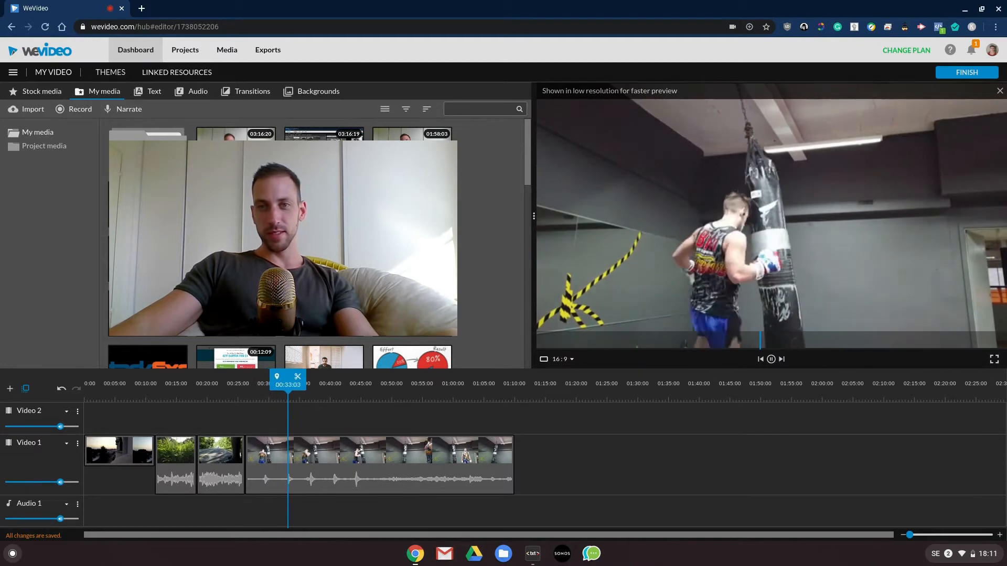
{"action": "key", "text": "space"}
Step: Open the volume settings of the DJI_0070 clip on the Video 1 track and save them
{"action": "left_click", "coordinate": [178, 480]}
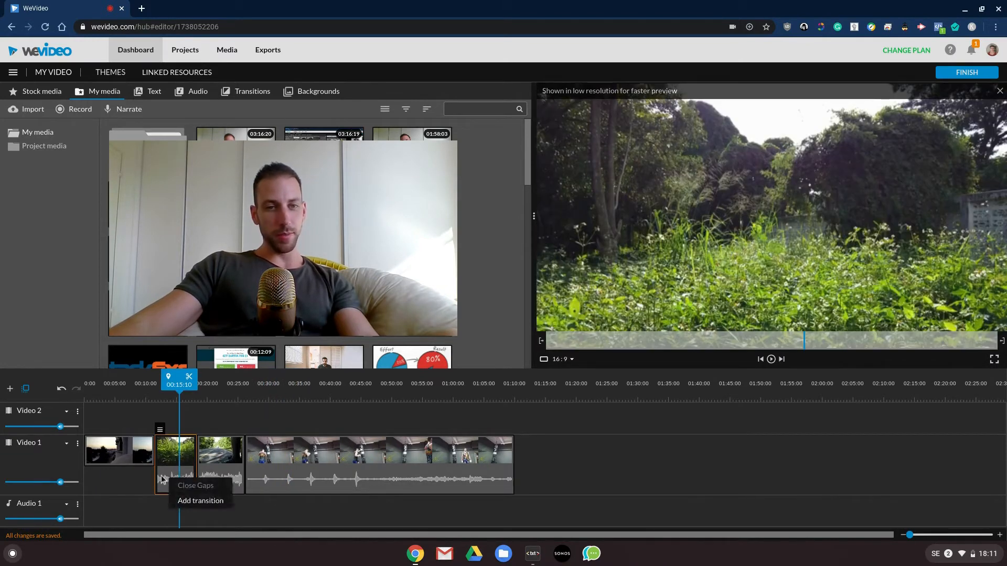
{"action": "double_click", "coordinate": [171, 480]}
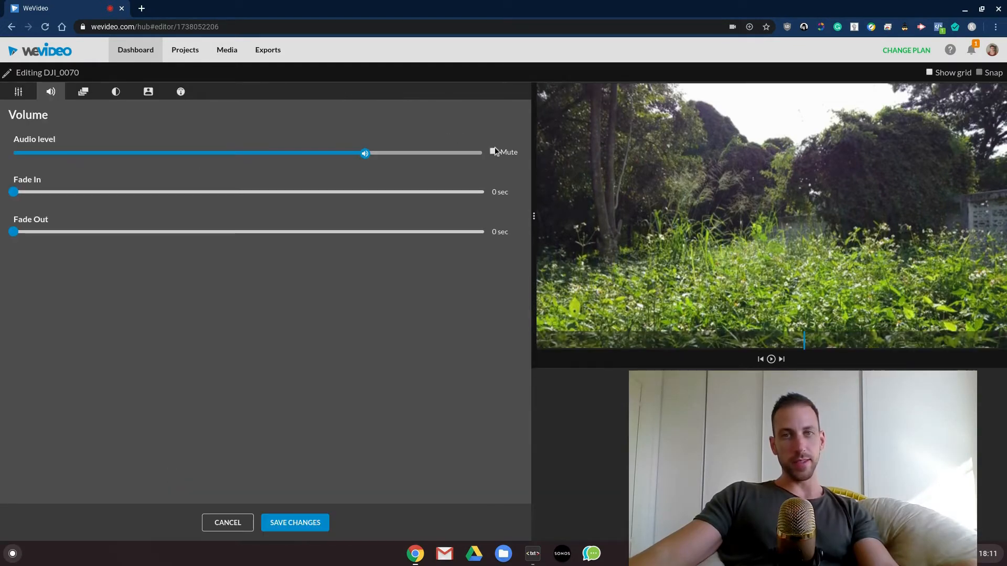
{"action": "left_click", "coordinate": [320, 530]}
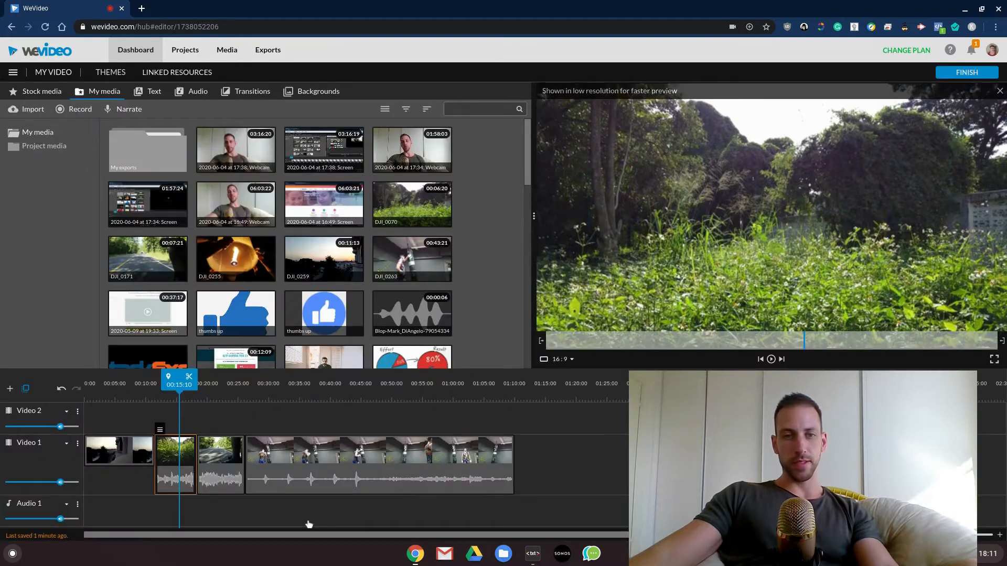
Step: Open the volume settings of the DJI_0171 road clip on the Video 1 track and save them
{"action": "left_click", "coordinate": [219, 454]}
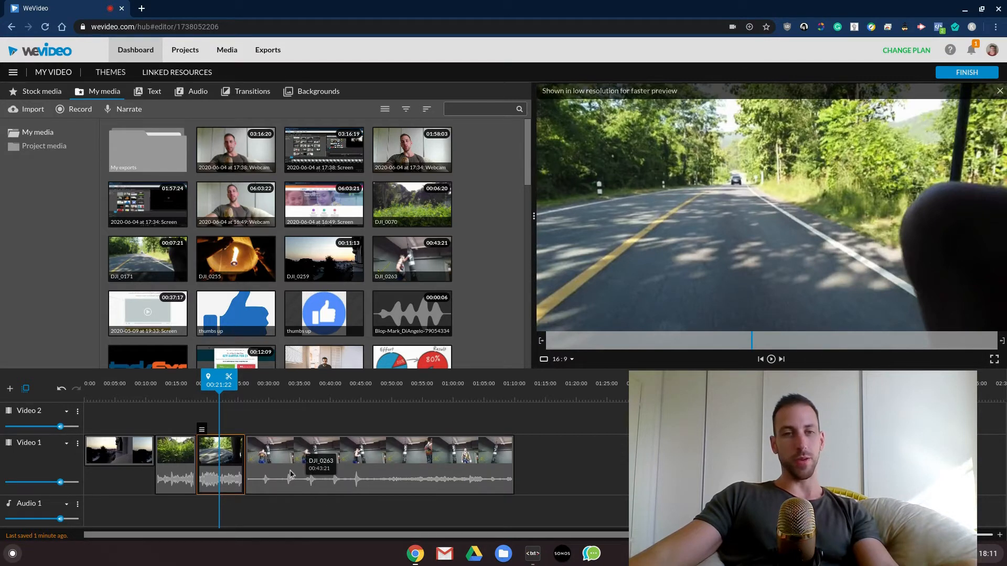
{"action": "double_click", "coordinate": [237, 483]}
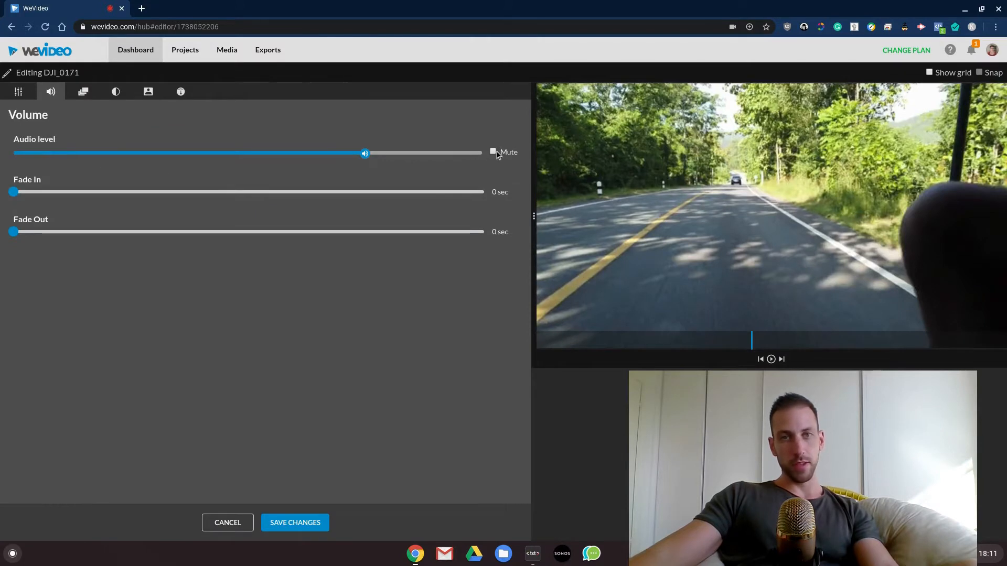
{"action": "left_click", "coordinate": [312, 521]}
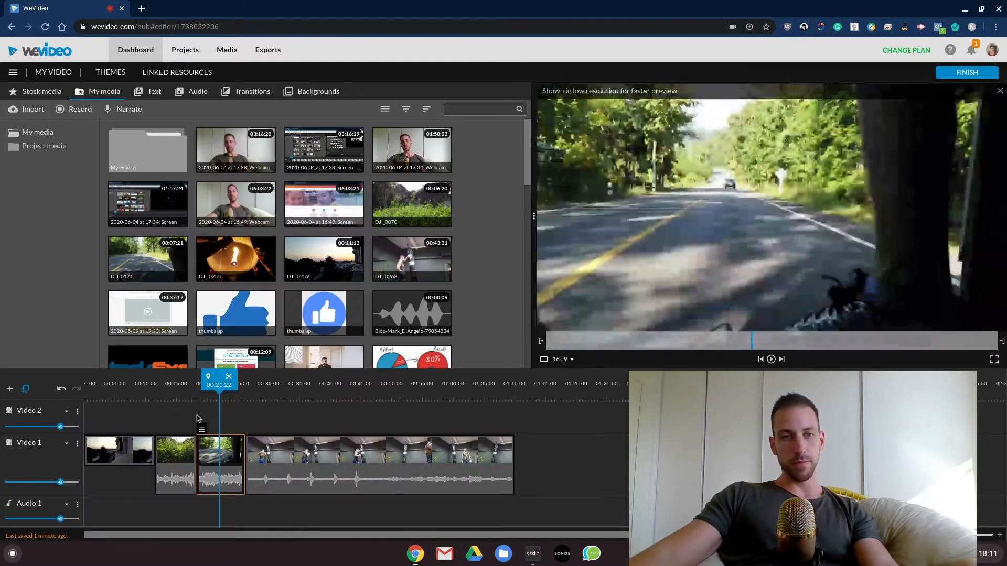
Step: Play back the road clip and the start of the boxing clip, stopping at 00:30:00
{"action": "left_click", "coordinate": [209, 454]}
{"action": "key", "text": "space"}
{"action": "key", "text": "space"}
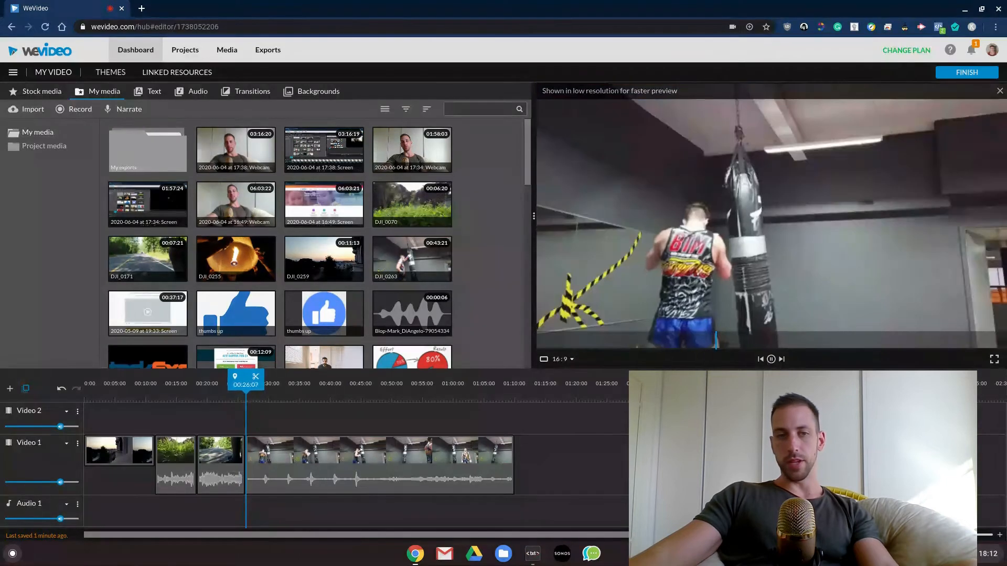
{"action": "key", "text": "space"}
{"action": "key", "text": "space"}
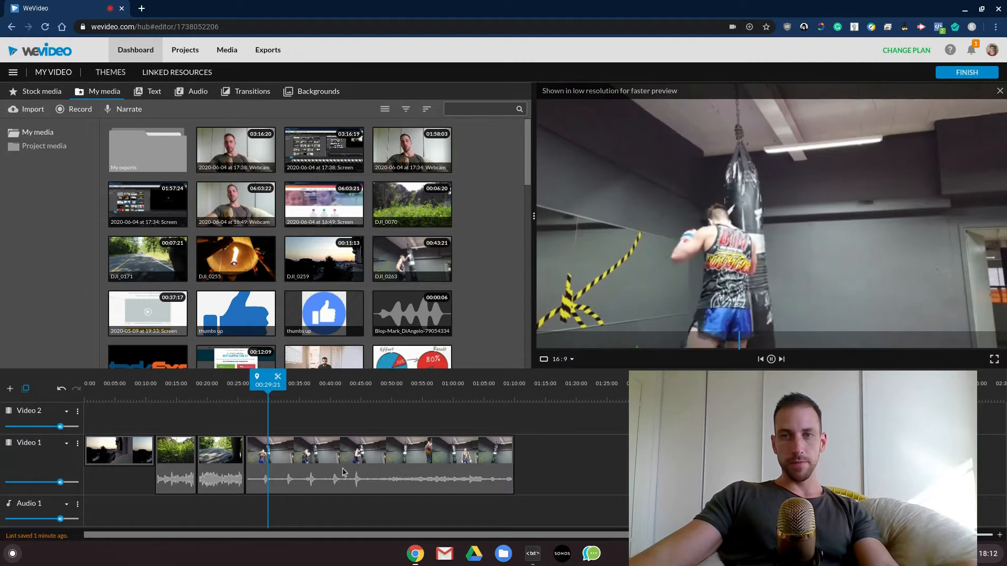
{"action": "key", "text": "space"}
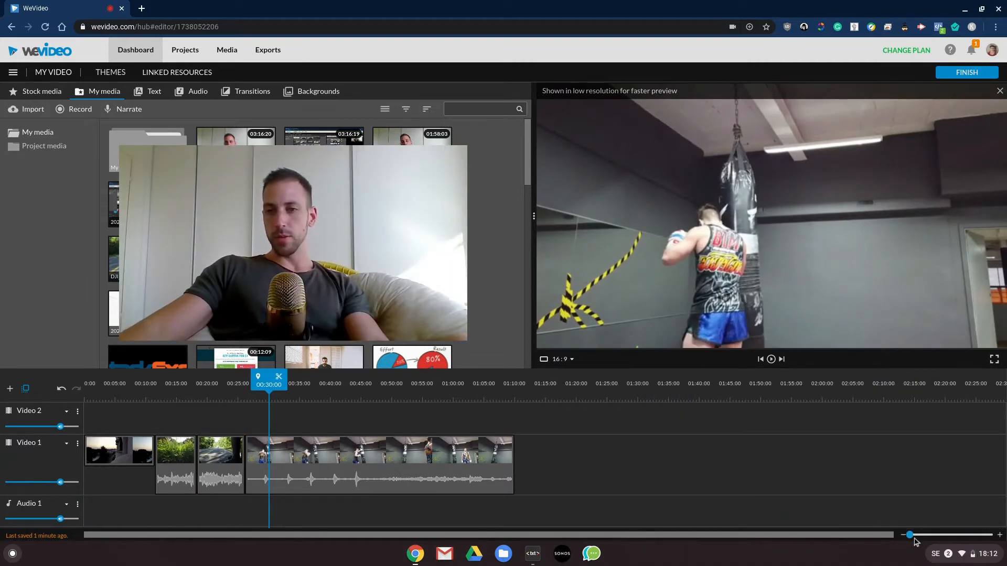
Step: Split the boxing clip just before 00:28:00 and delete the short piece in front of the cut
{"action": "left_click_drag", "start_coordinate": [910, 535], "coordinate": [915, 535]}
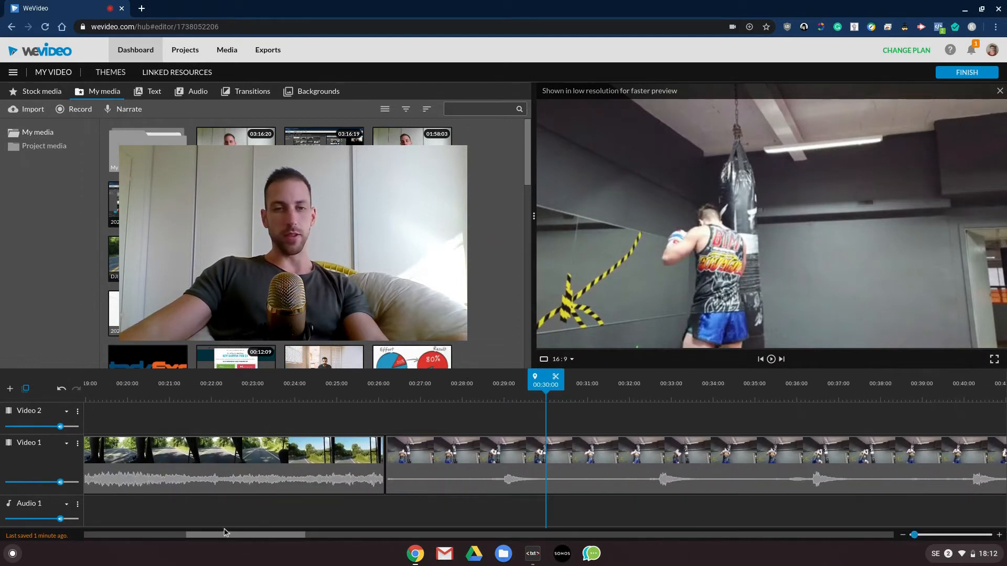
{"action": "mouse_move", "coordinate": [233, 539]}
{"action": "left_mouse_down"}
{"action": "mouse_move", "coordinate": [148, 537]}
{"action": "mouse_move", "coordinate": [226, 536]}
{"action": "left_mouse_up"}
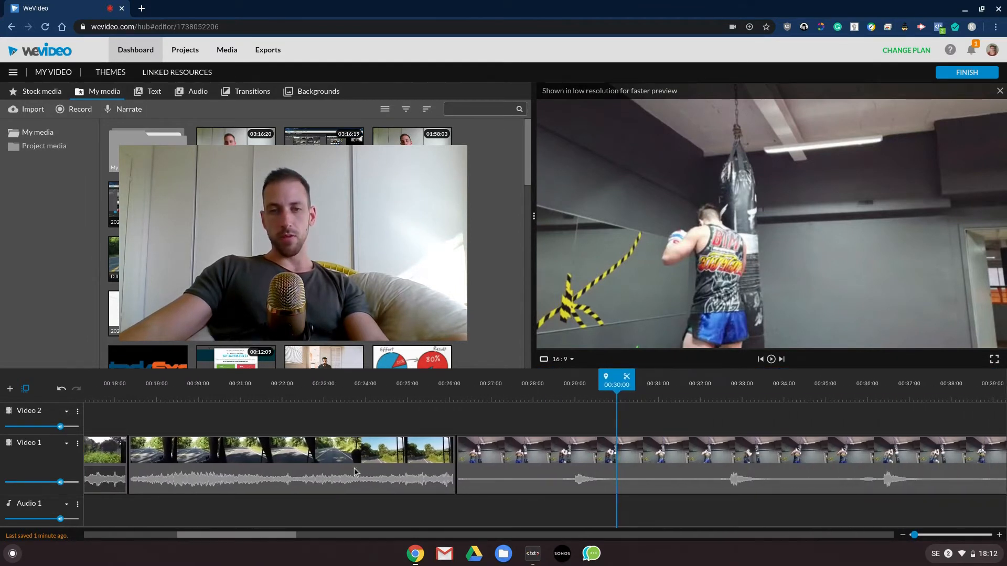
{"action": "left_click_drag", "start_coordinate": [406, 390], "coordinate": [535, 387]}
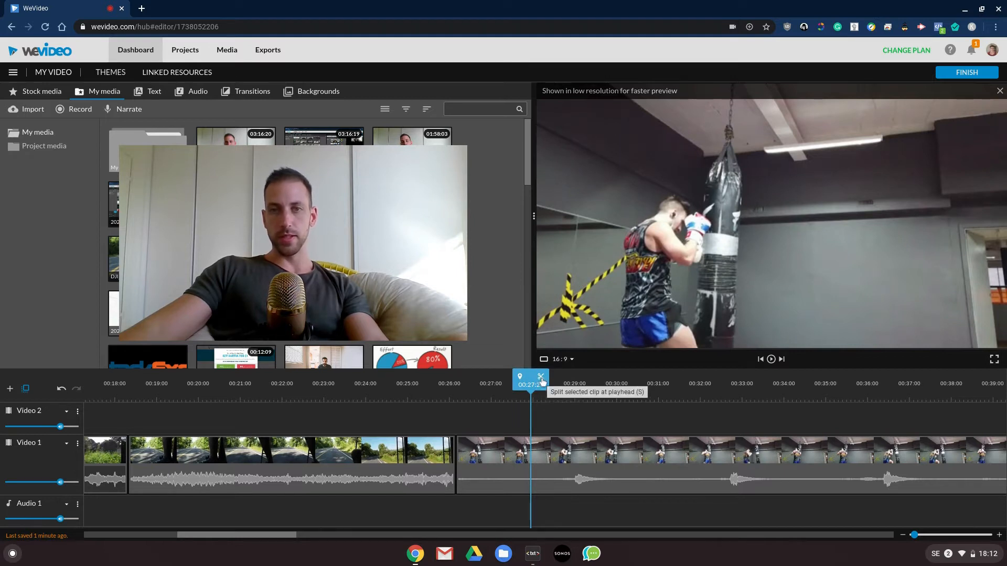
{"action": "left_click", "coordinate": [540, 378]}
{"action": "left_click", "coordinate": [500, 483]}
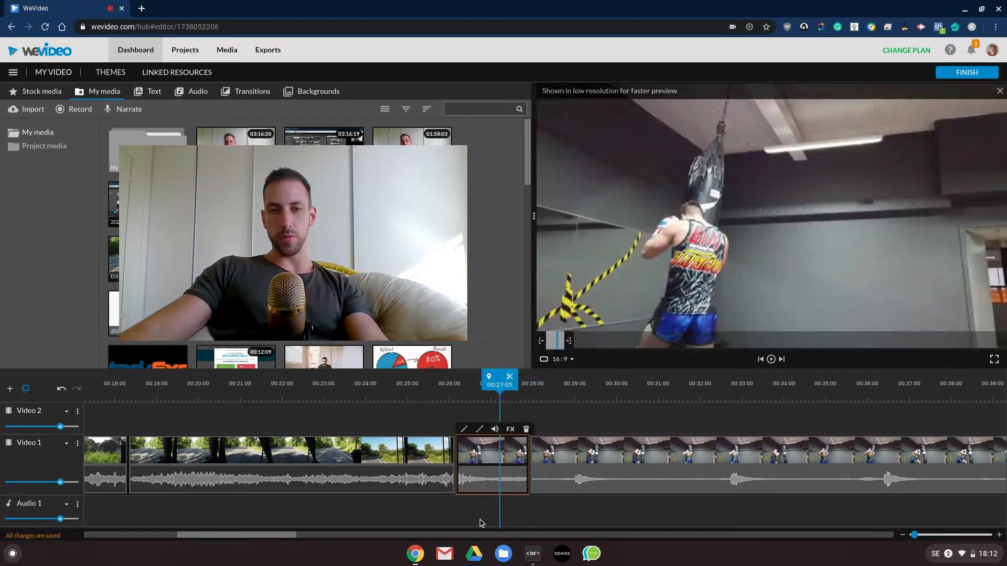
{"action": "key", "text": "Delete"}
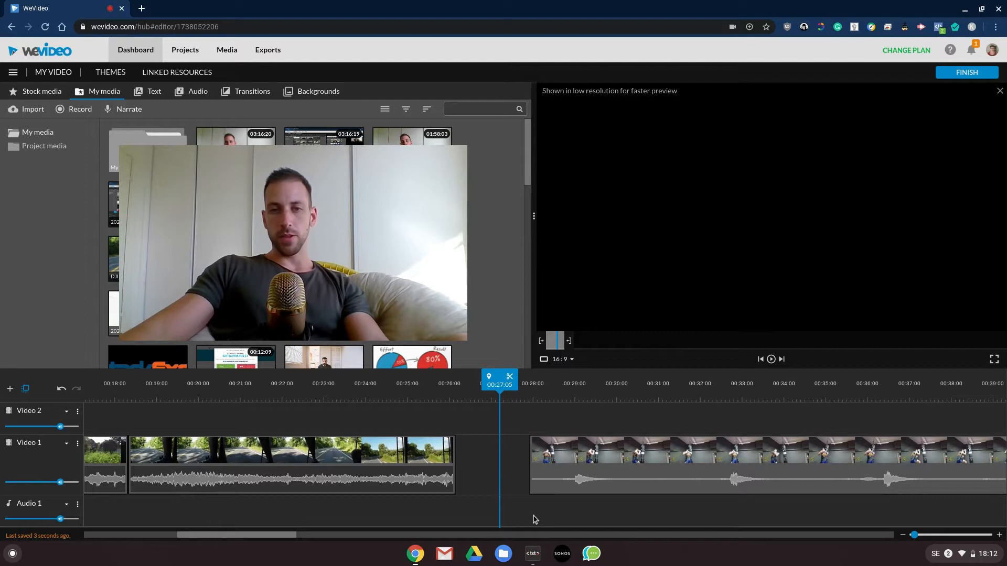
Step: Select the road and boxing clips together and close the gap between them
{"action": "left_click_drag", "start_coordinate": [561, 519], "coordinate": [428, 440]}
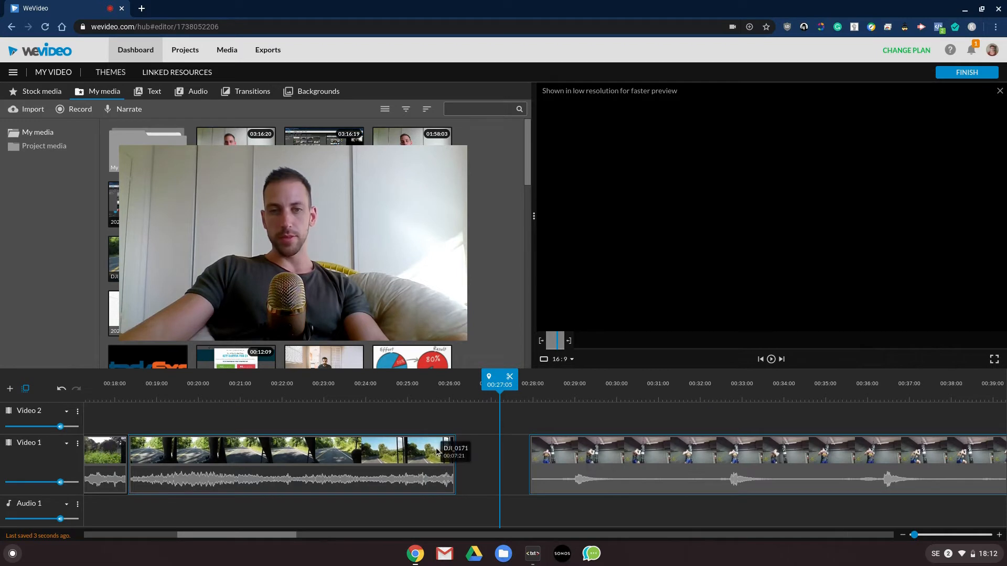
{"action": "right_click", "coordinate": [438, 452]}
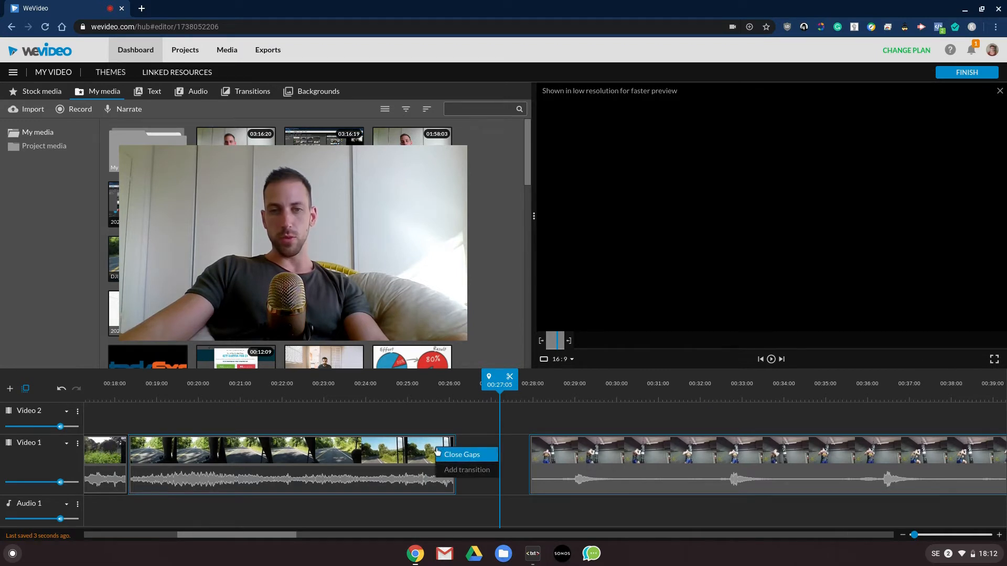
{"action": "left_click", "coordinate": [462, 455]}
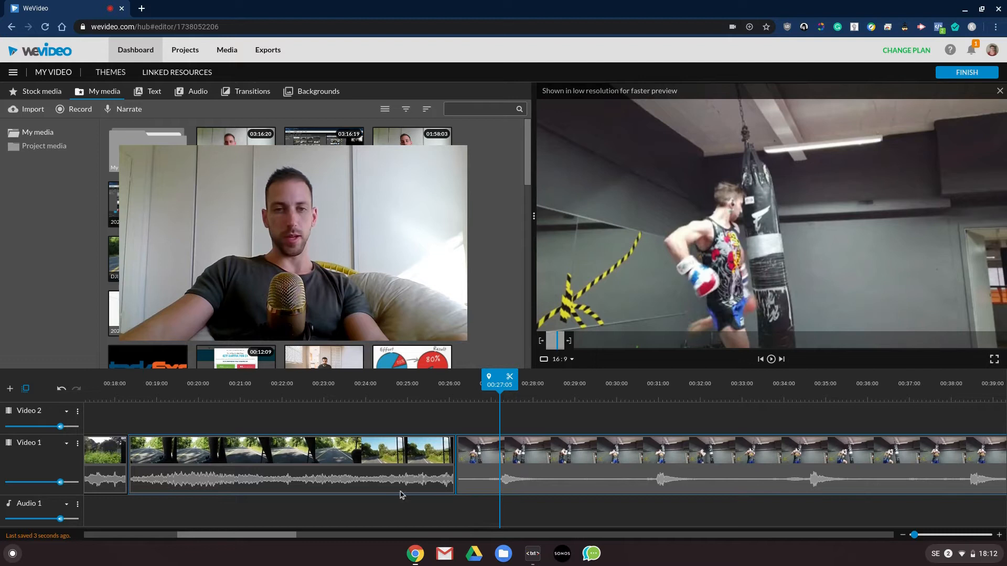
Step: Play across the join between the road and boxing clips, then split the boxing clip at 00:32:08 and delete everything after the cut
{"action": "left_click_drag", "start_coordinate": [435, 396], "coordinate": [391, 469]}
{"action": "key", "text": "space"}
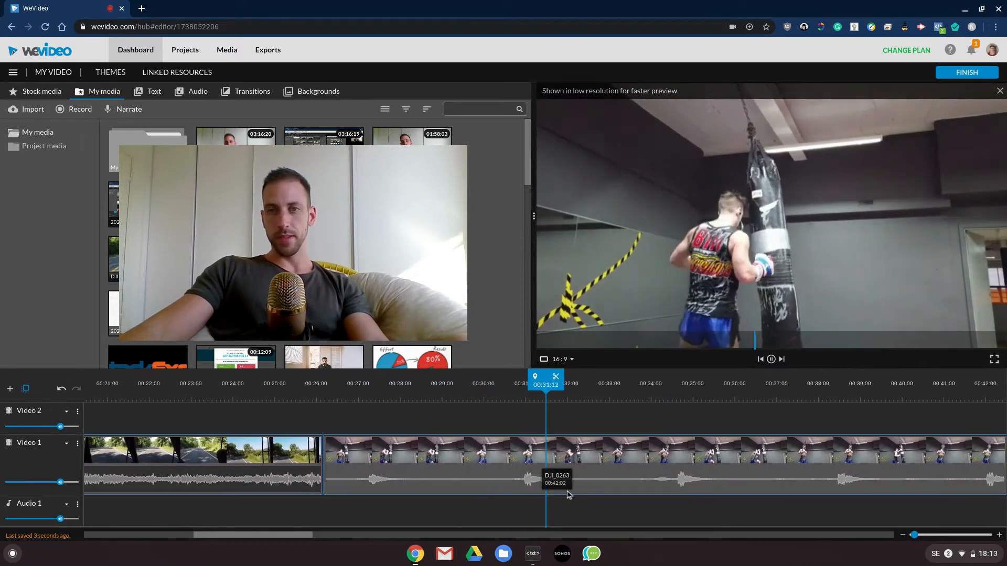
{"action": "key", "text": "space"}
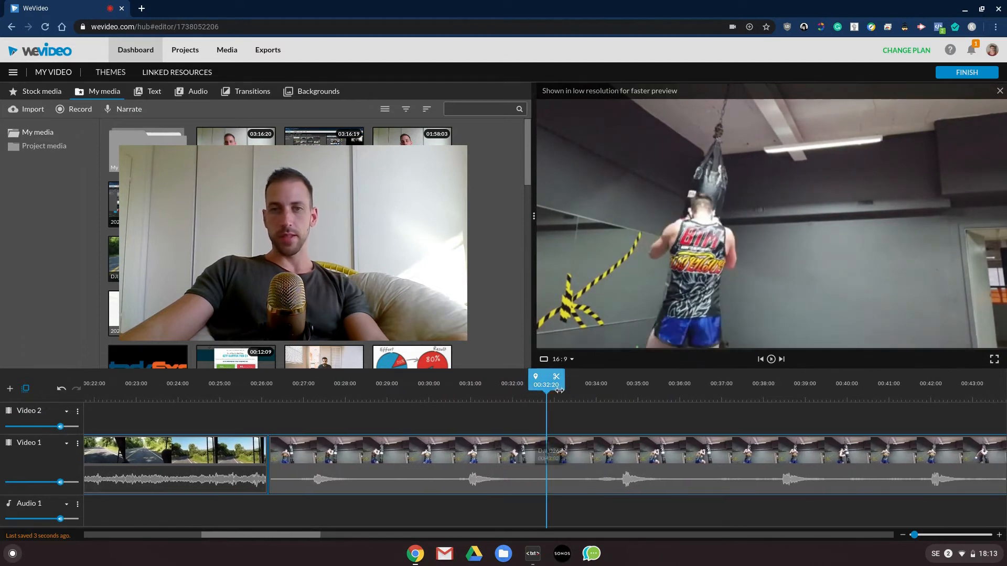
{"action": "left_click_drag", "start_coordinate": [550, 383], "coordinate": [528, 386]}
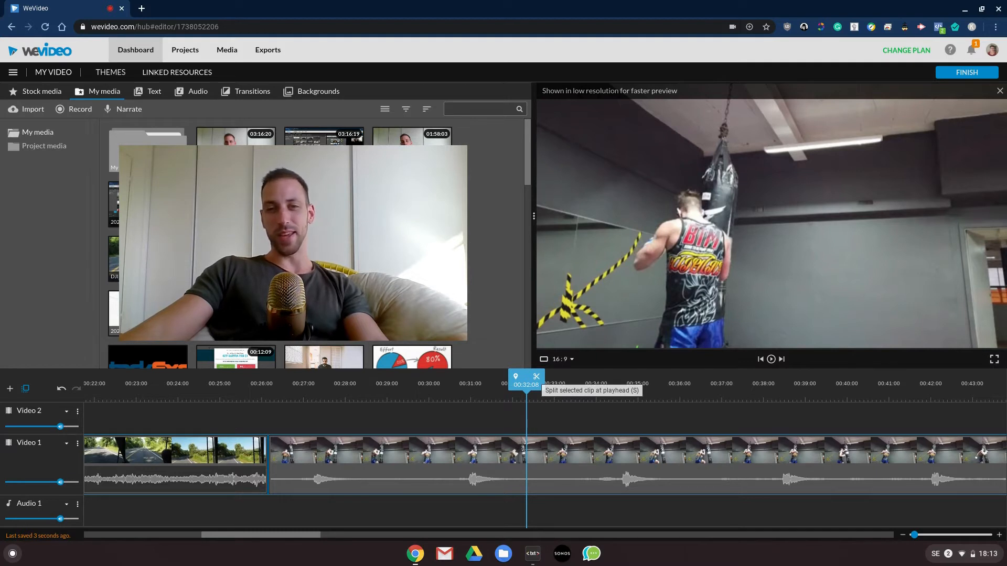
{"action": "left_click", "coordinate": [536, 376]}
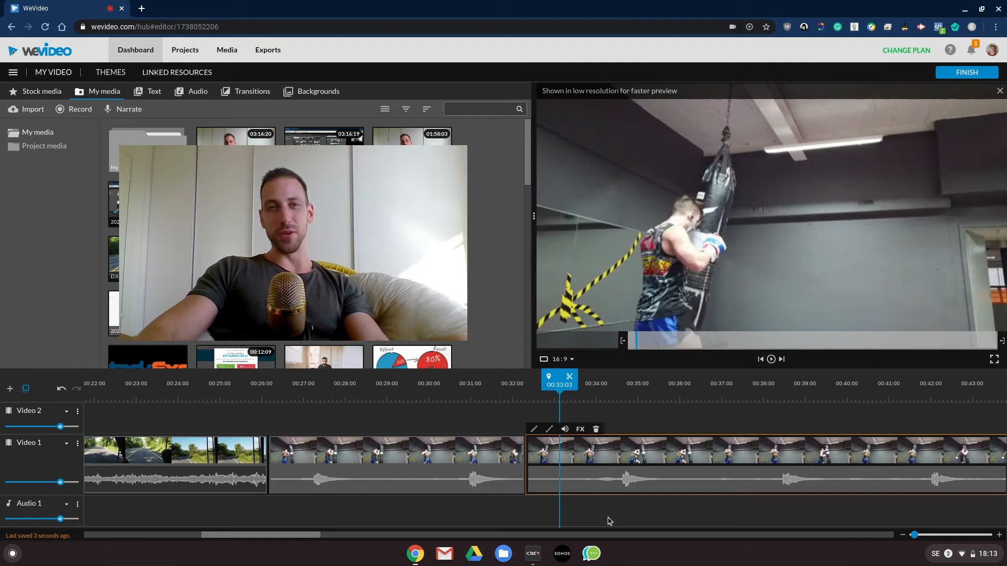
{"action": "key", "text": "Delete"}
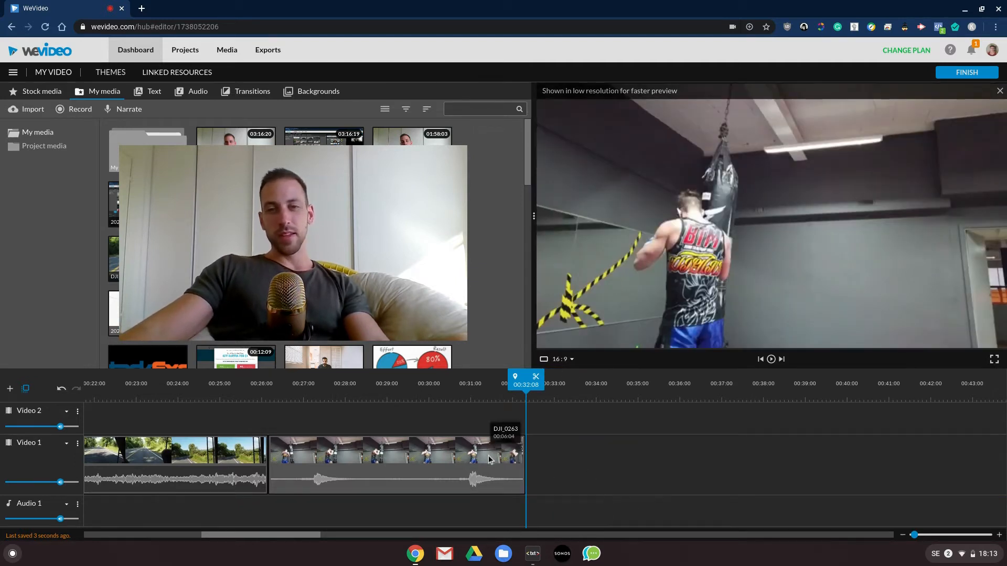
Step: Adjust the shortened boxing clip so that it starts at 00:26:04, directly after the road clip
{"action": "left_click", "coordinate": [448, 461]}
{"action": "mouse_move", "coordinate": [485, 456]}
{"action": "left_mouse_down"}
{"action": "mouse_move", "coordinate": [720, 451]}
{"action": "mouse_move", "coordinate": [470, 454]}
{"action": "left_mouse_up"}
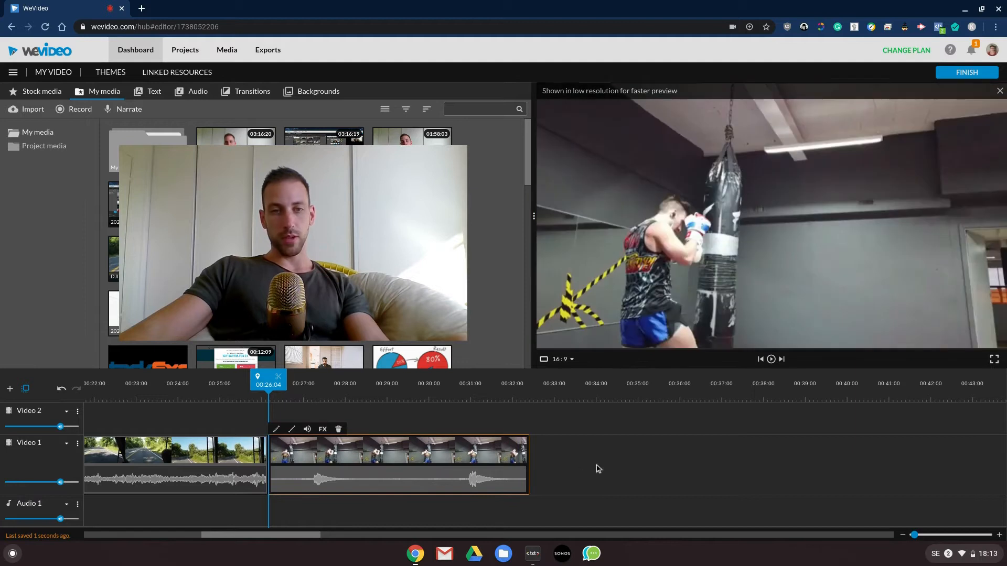
Step: Play back the sequence from 00:08:00 in the sunset clip through the greenery clip into the road clip, stopping at 00:18:21
{"action": "left_click_drag", "start_coordinate": [309, 537], "coordinate": [182, 541]}
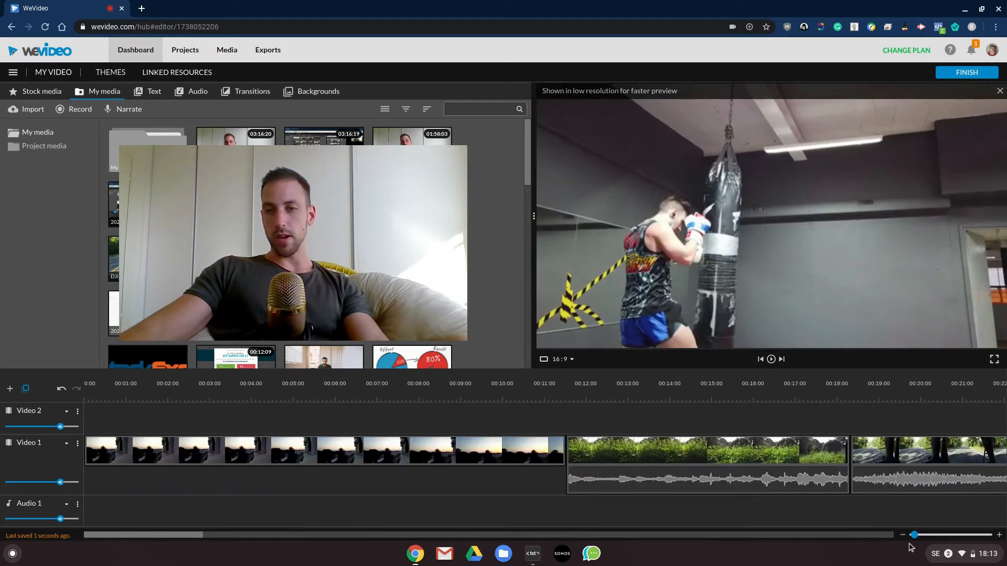
{"action": "left_click_drag", "start_coordinate": [914, 535], "coordinate": [911, 535]}
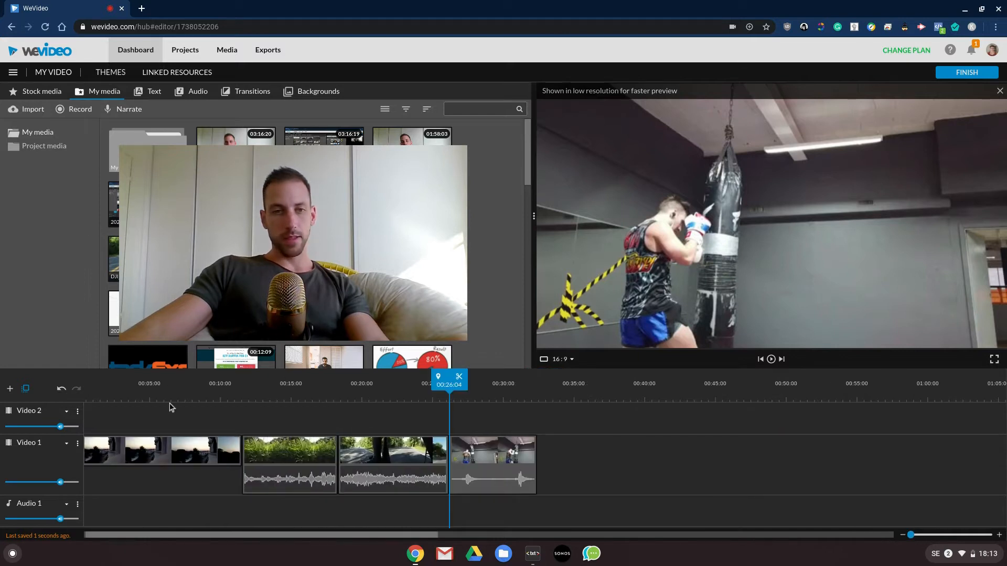
{"action": "left_click_drag", "start_coordinate": [201, 386], "coordinate": [192, 390]}
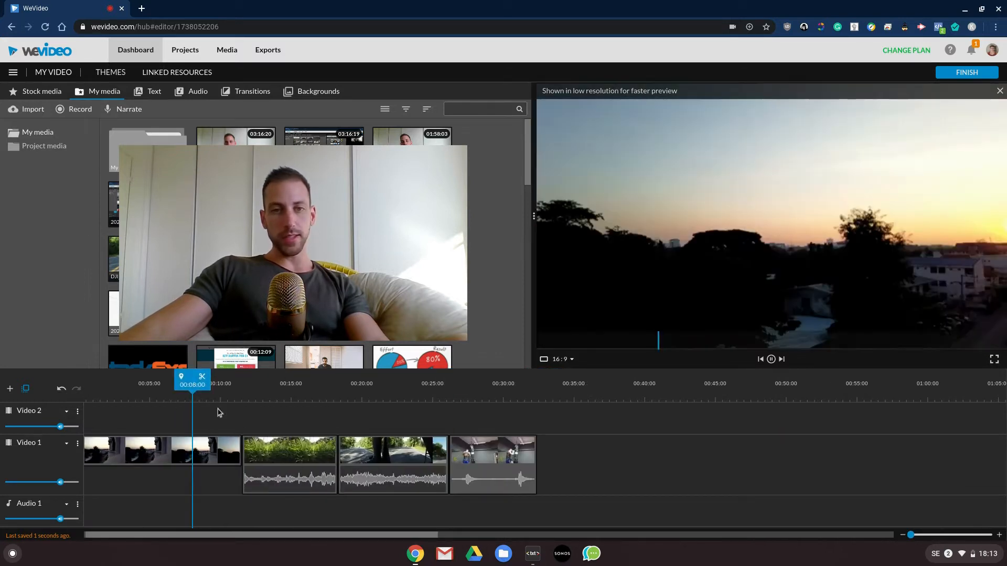
{"action": "key", "text": "space"}
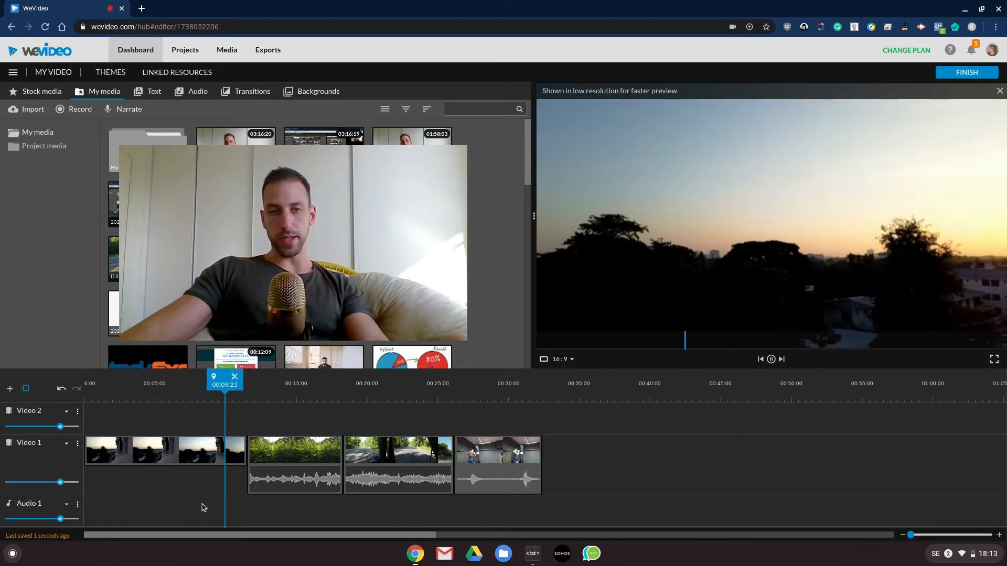
{"action": "key", "text": "space"}
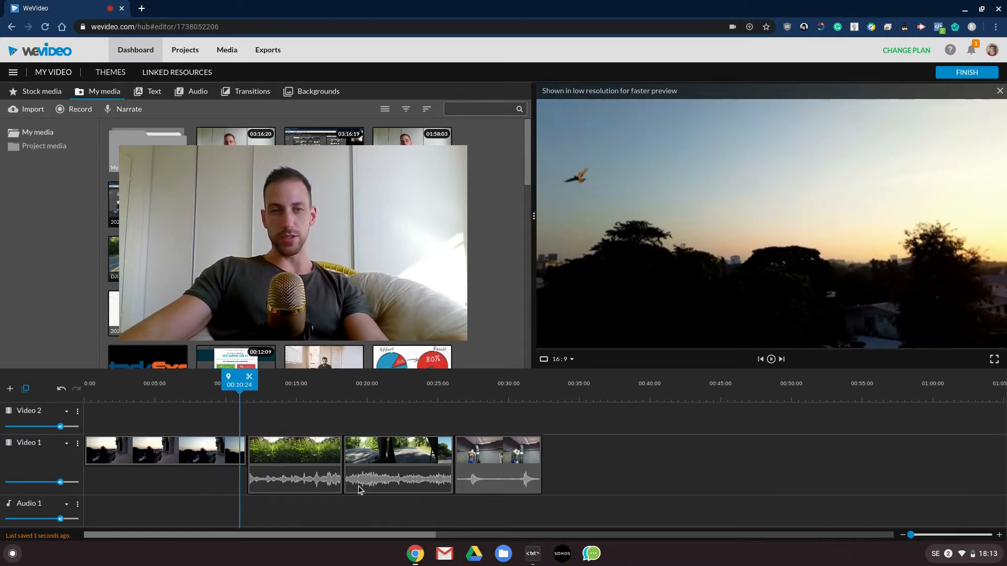
{"action": "key", "text": "space"}
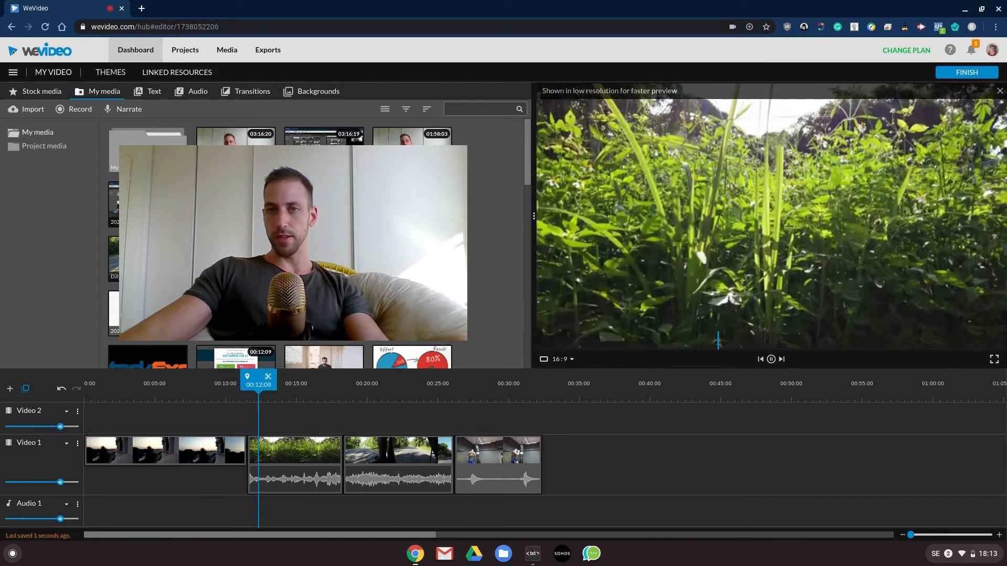
{"action": "key", "text": "space"}
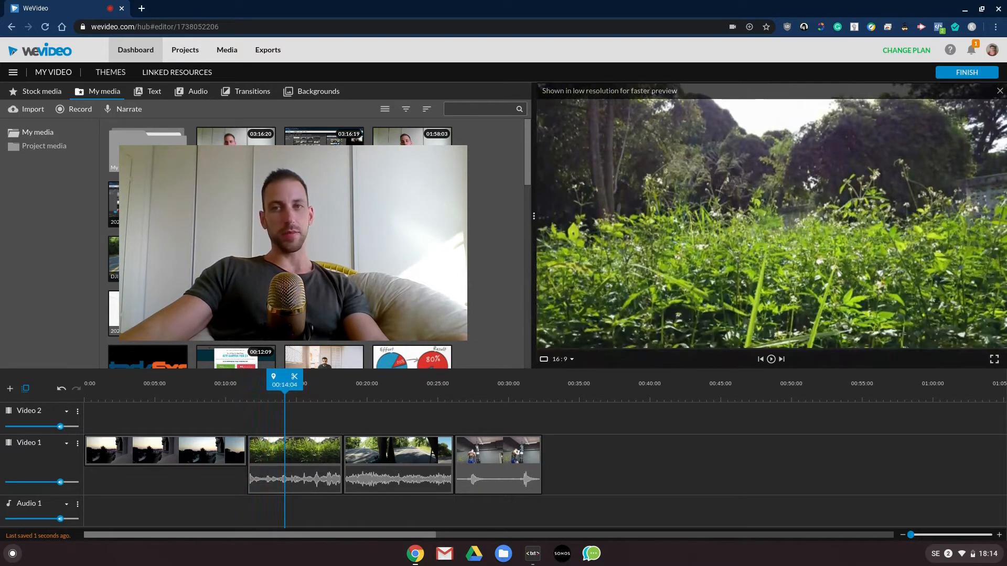
{"action": "left_click", "coordinate": [302, 386]}
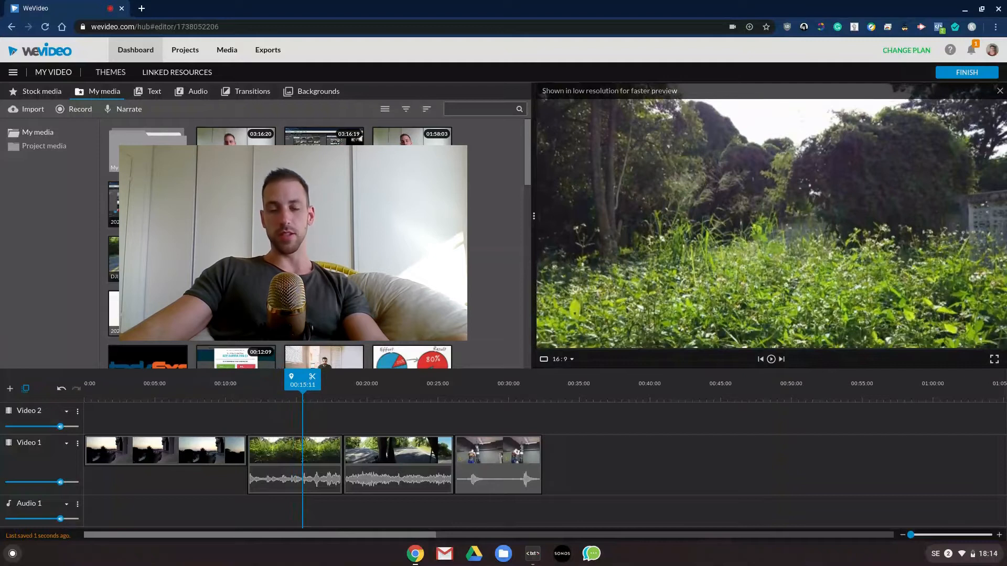
{"action": "key", "text": "space"}
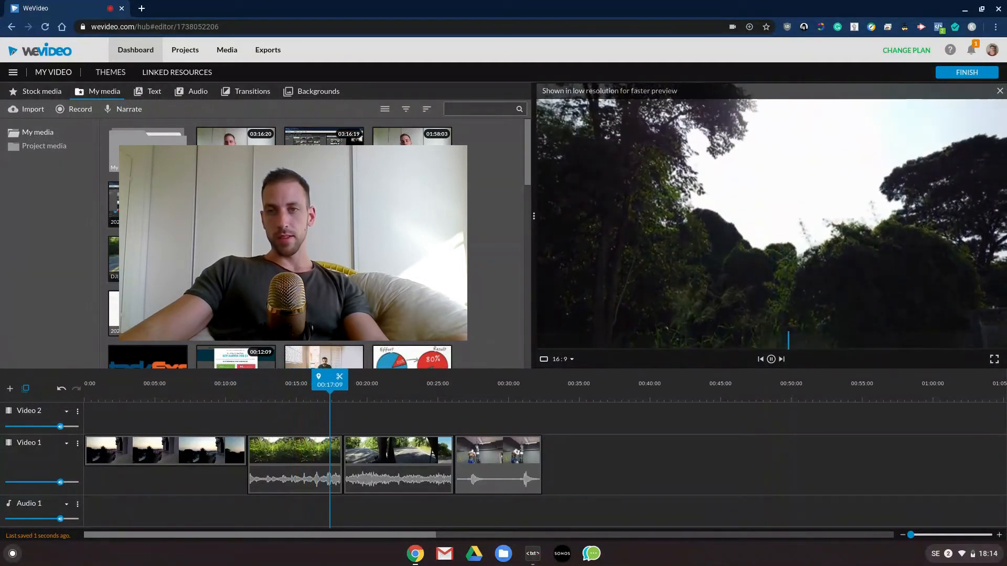
{"action": "key", "text": "space"}
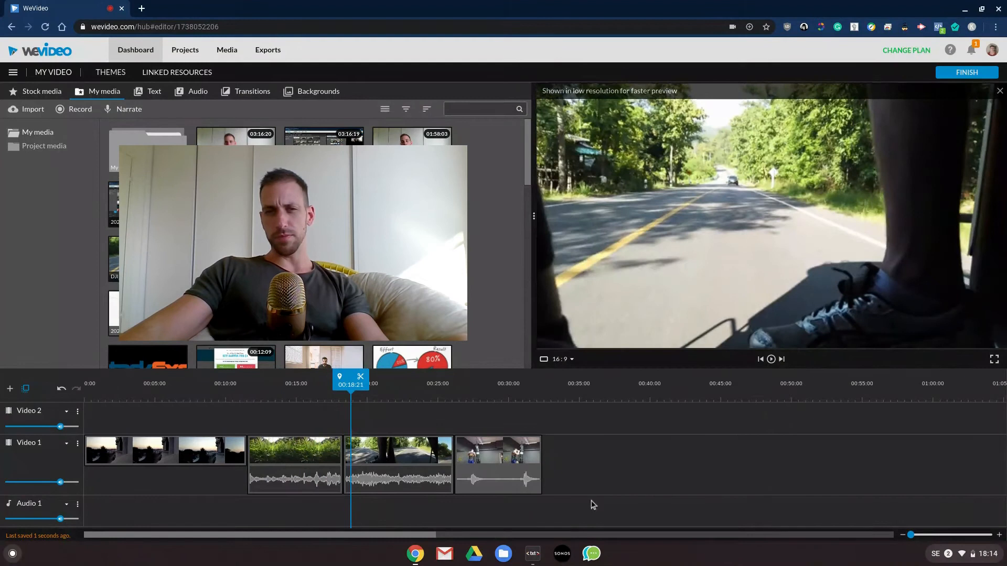
Step: Split the greenery clip just before 00:17:00 and delete the dark section after the cut
{"action": "left_click_drag", "start_coordinate": [911, 535], "coordinate": [925, 535]}
{"action": "left_click", "coordinate": [436, 451]}
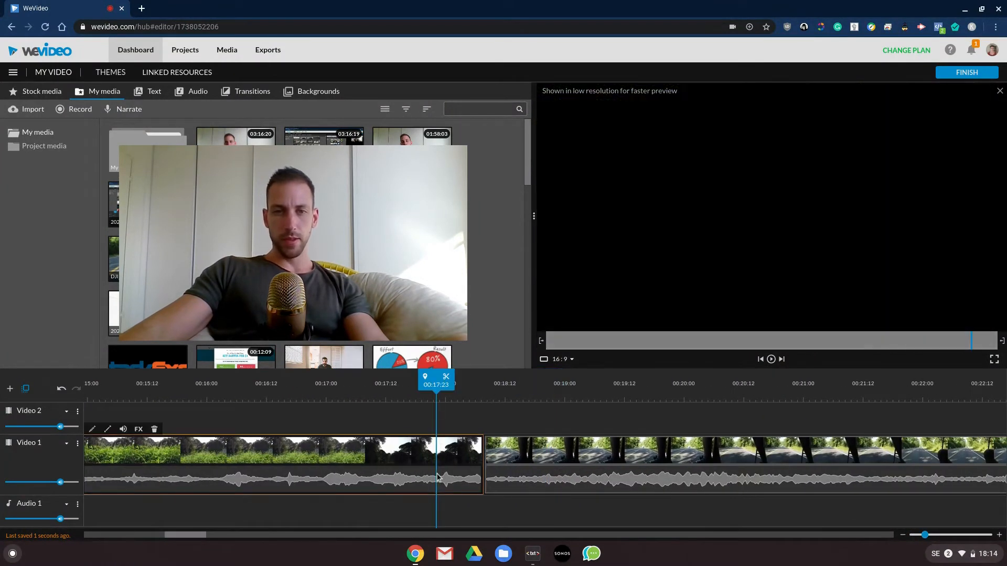
{"action": "left_click_drag", "start_coordinate": [426, 387], "coordinate": [298, 388]}
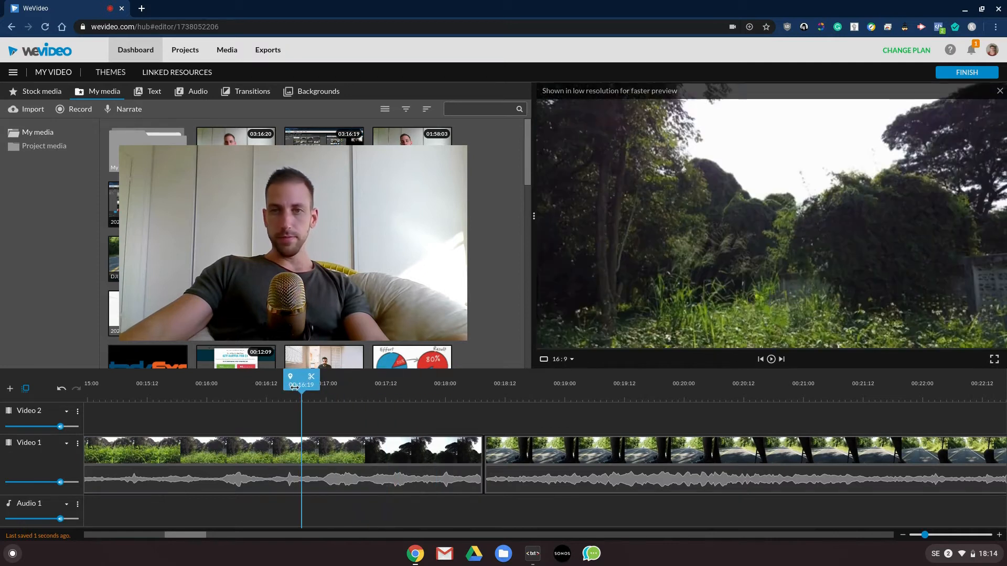
{"action": "key", "text": "space"}
{"action": "key", "text": "space"}
{"action": "left_click_drag", "start_coordinate": [546, 383], "coordinate": [429, 377]}
{"action": "left_click", "coordinate": [441, 381]}
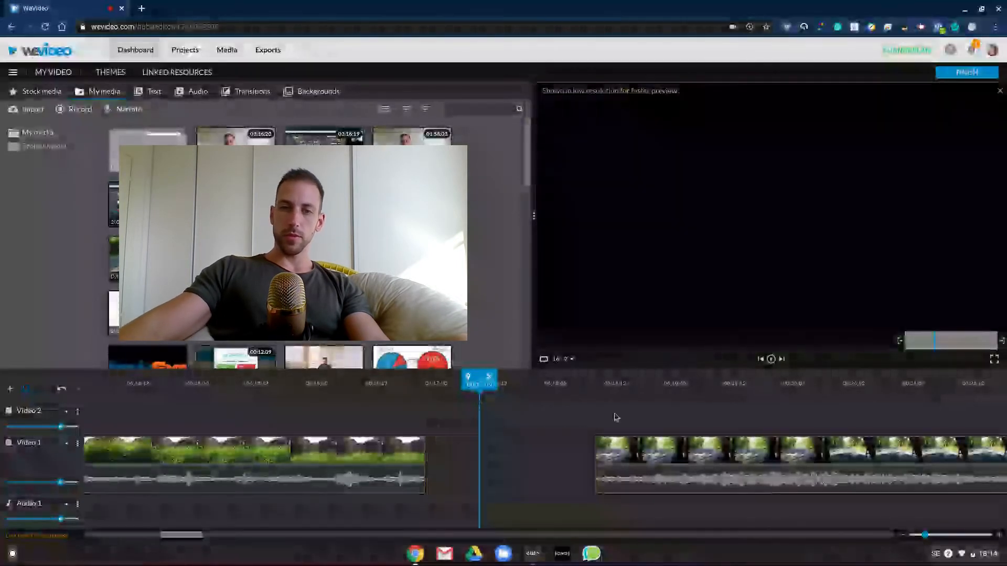
Step: Close the gap between the selected greenery and road clips on the Video 1 track
{"action": "right_click", "coordinate": [392, 446]}
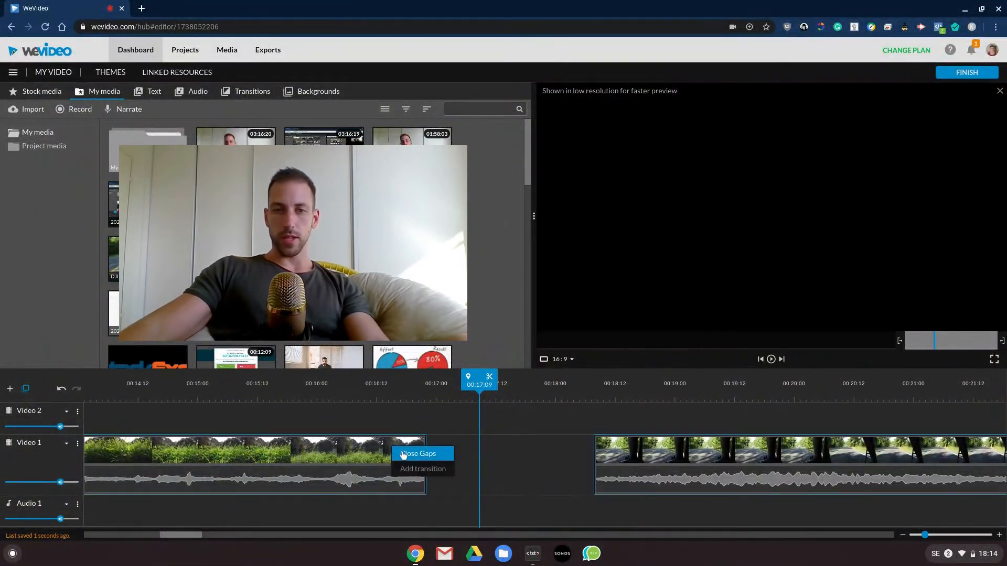
{"action": "left_click", "coordinate": [402, 455]}
{"action": "left_click", "coordinate": [579, 503]}
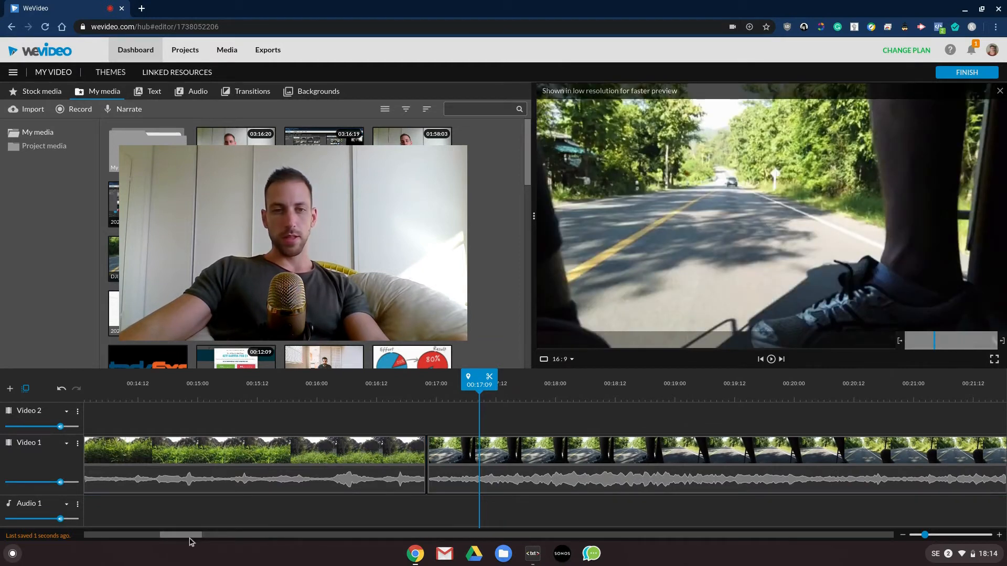
Step: Close the gap between the road clip and the boxing clip on the Video 1 track
{"action": "left_click_drag", "start_coordinate": [189, 538], "coordinate": [228, 540]}
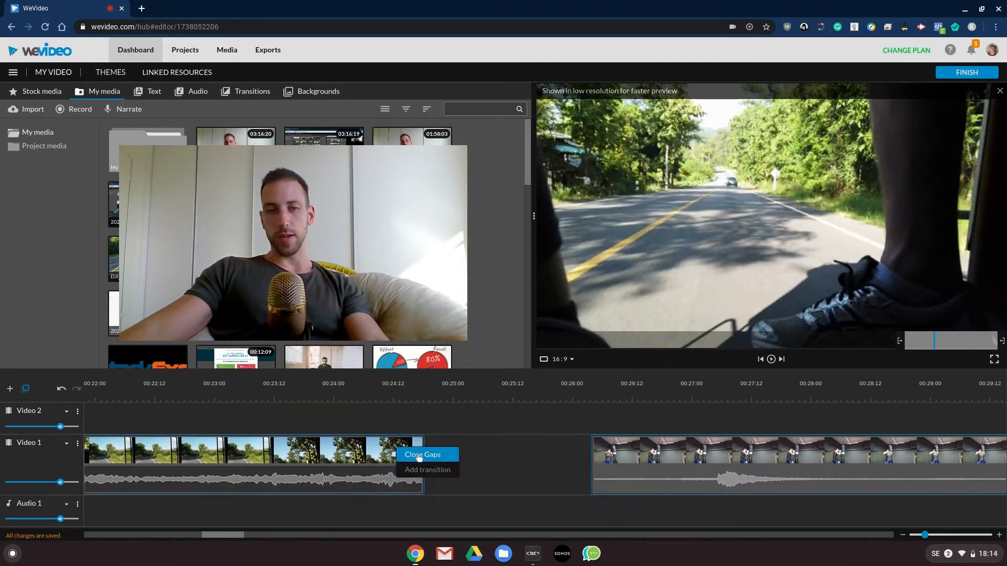
{"action": "left_click", "coordinate": [420, 459]}
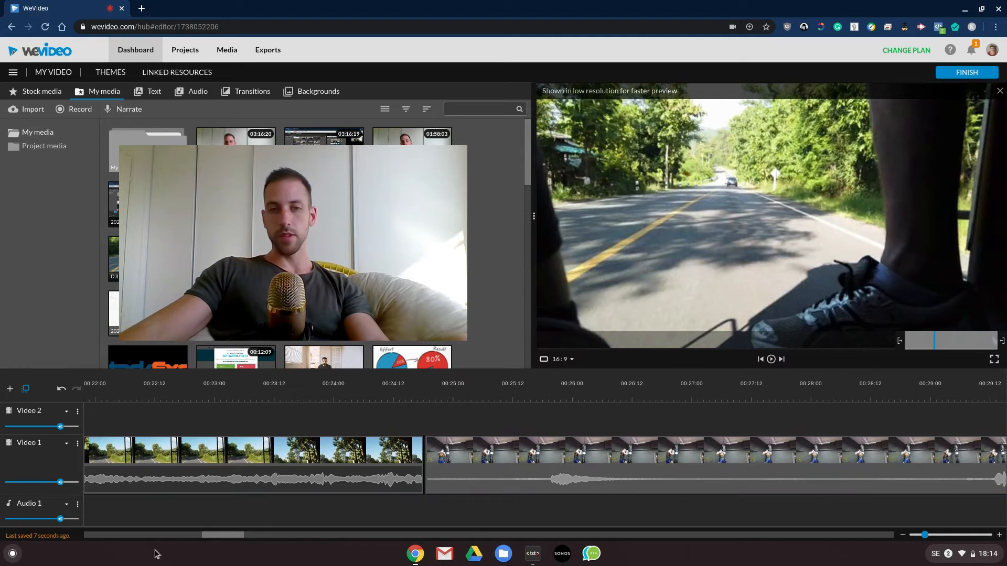
{"action": "left_click_drag", "start_coordinate": [232, 536], "coordinate": [217, 535]}
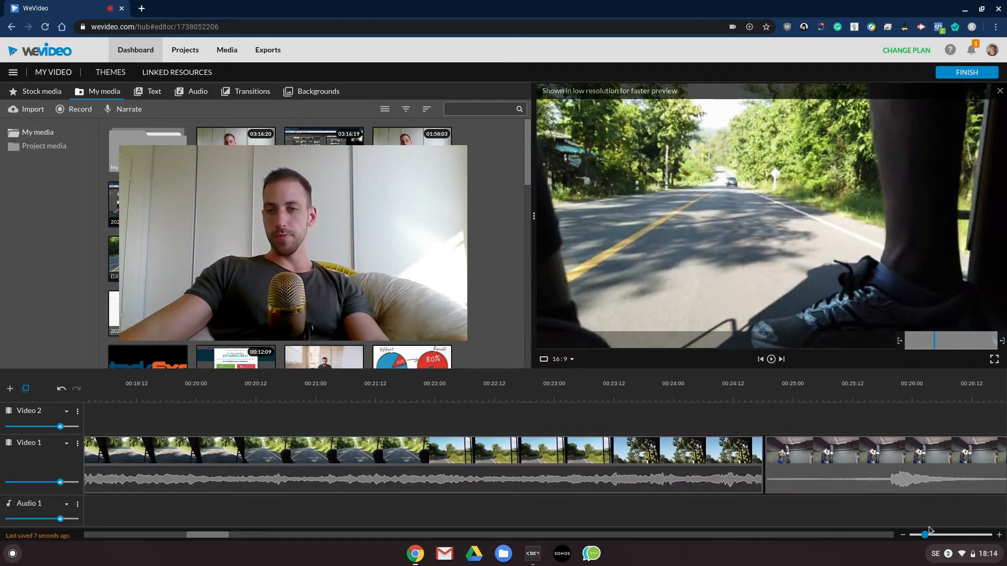
Step: Play back the joined clips from 00:15:03 into the boxing clip, and return the playhead to 00:23:23 in the road clip
{"action": "left_click_drag", "start_coordinate": [925, 535], "coordinate": [913, 534]}
{"action": "left_click", "coordinate": [480, 397]}
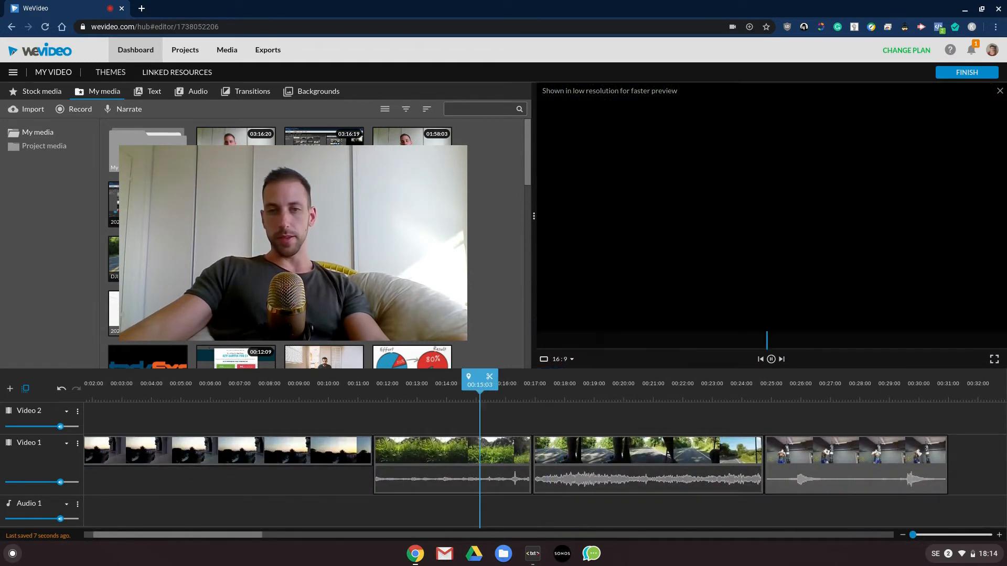
{"action": "key", "text": "space"}
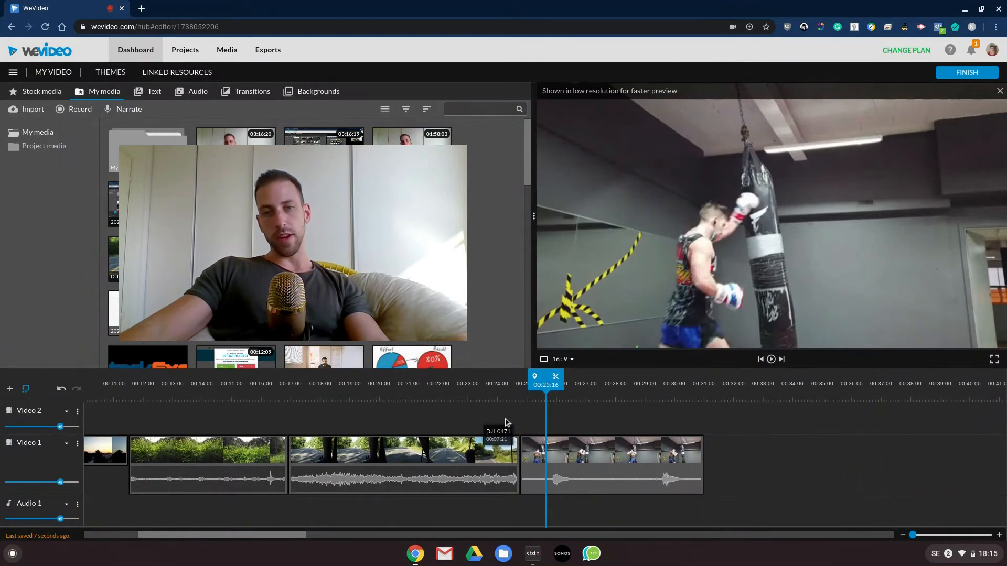
{"action": "left_click_drag", "start_coordinate": [546, 384], "coordinate": [495, 384]}
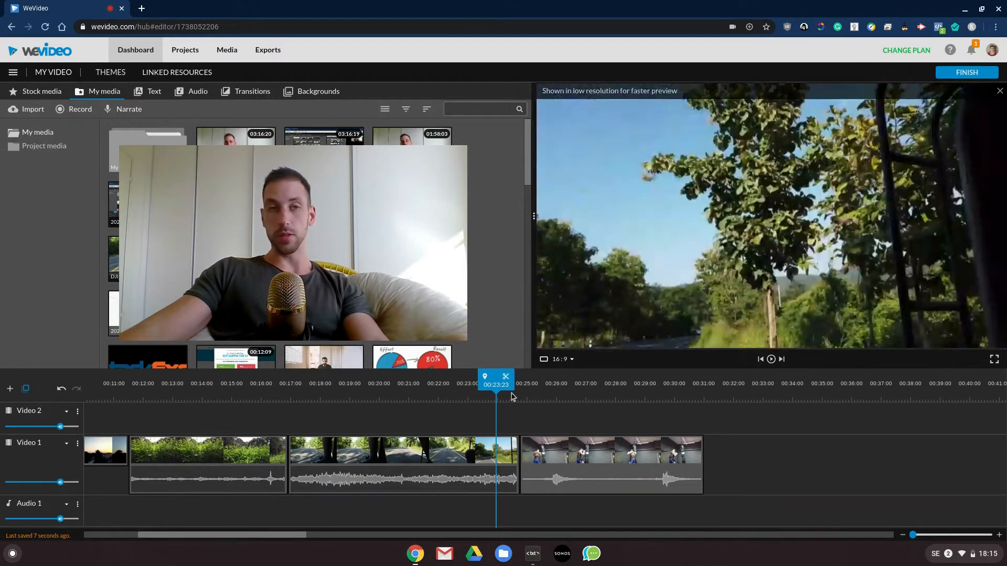
Step: Browse the Standard transitions and preview options such as Cross fade, Dip To White and Dip To Black
{"action": "left_click", "coordinate": [256, 96]}
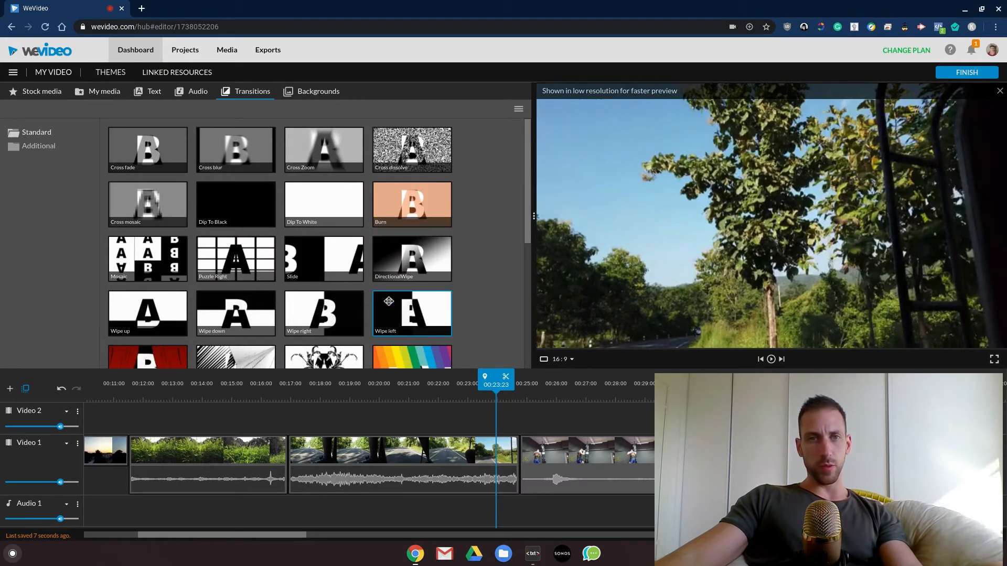
{"action": "scroll", "coordinate": [341, 303], "scroll_direction": "down", "scroll_amount": 3}
{"action": "scroll", "coordinate": [341, 303], "scroll_direction": "up", "scroll_amount": 3}
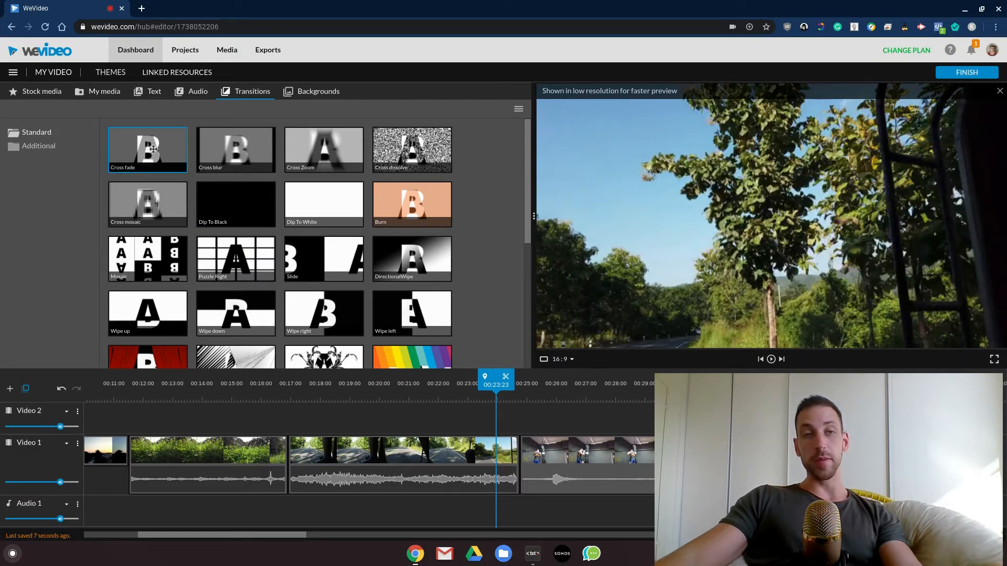
{"action": "left_click", "coordinate": [183, 172]}
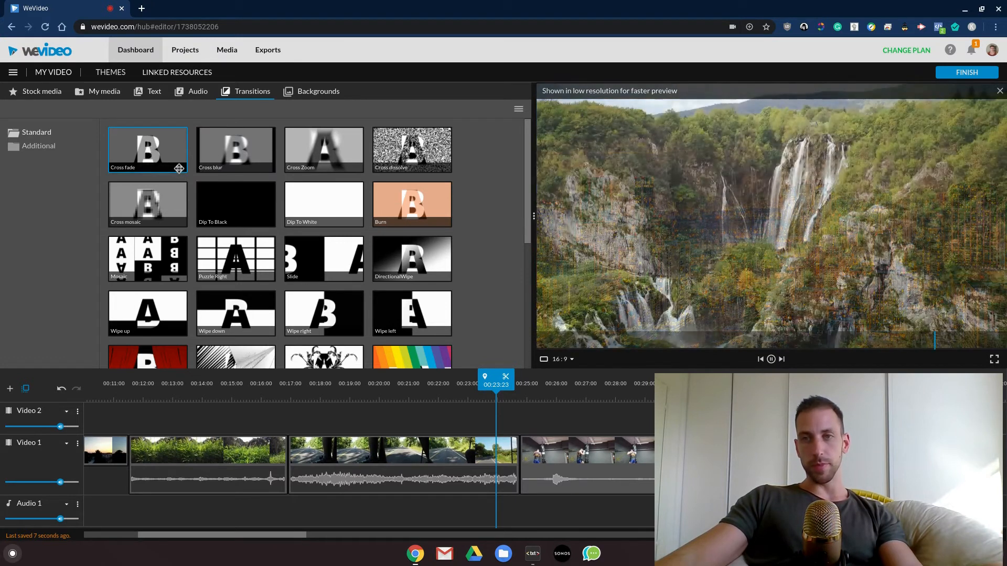
{"action": "left_click", "coordinate": [232, 151]}
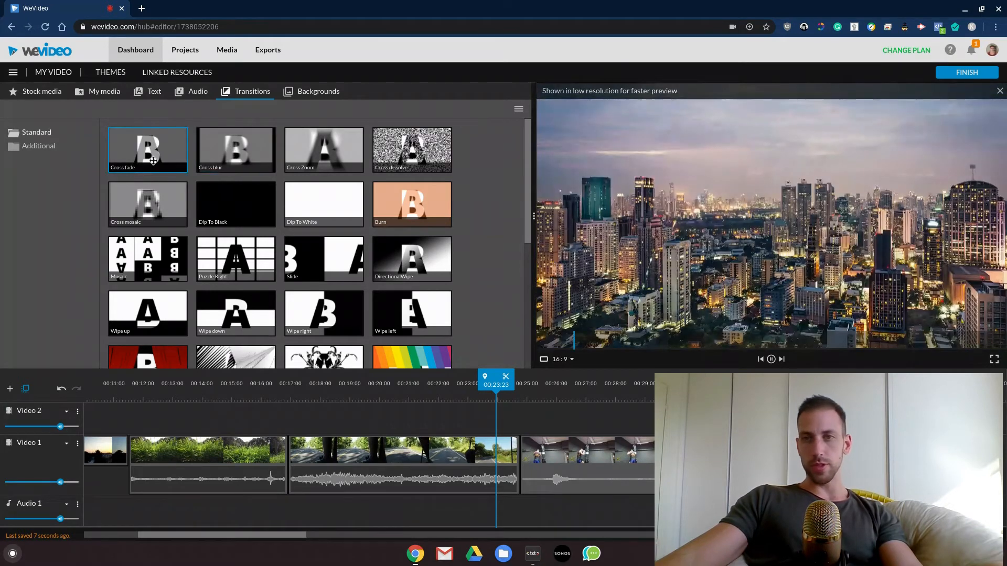
{"action": "left_click", "coordinate": [309, 211]}
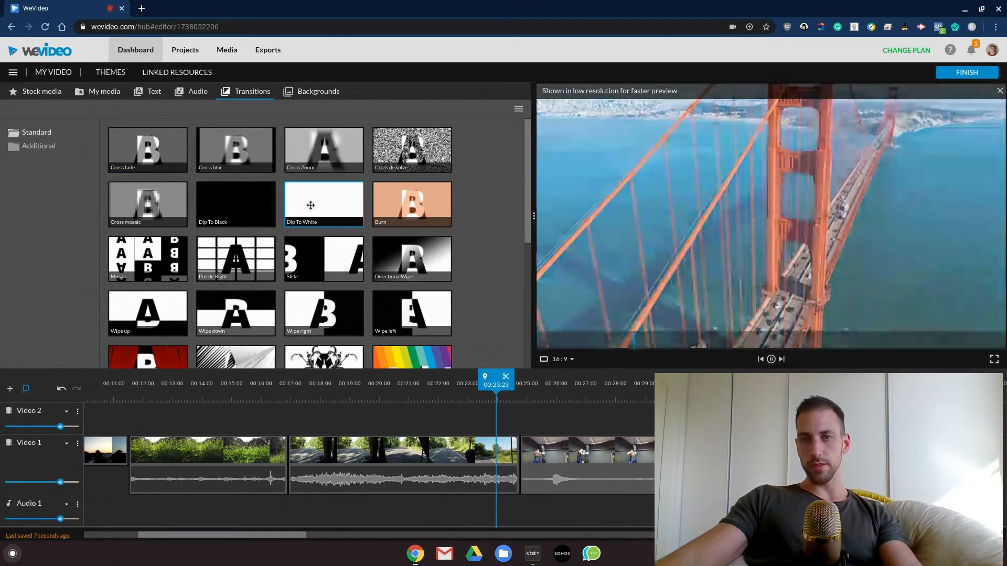
{"action": "left_click", "coordinate": [252, 211]}
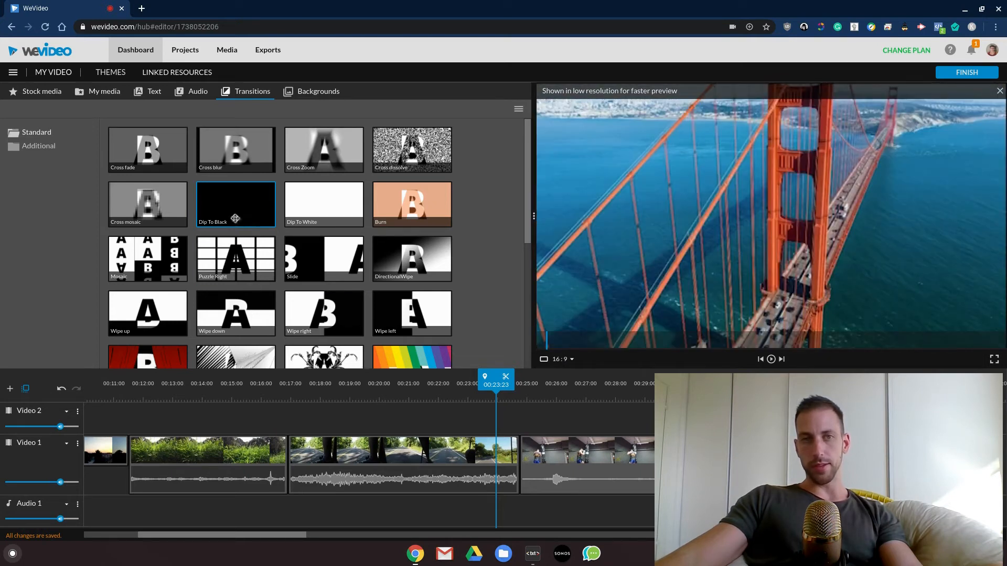
Step: Add a Dip To Black transition between the road and boxing clips and play it back from about 00:21:23
{"action": "left_click_drag", "start_coordinate": [348, 297], "coordinate": [502, 457]}
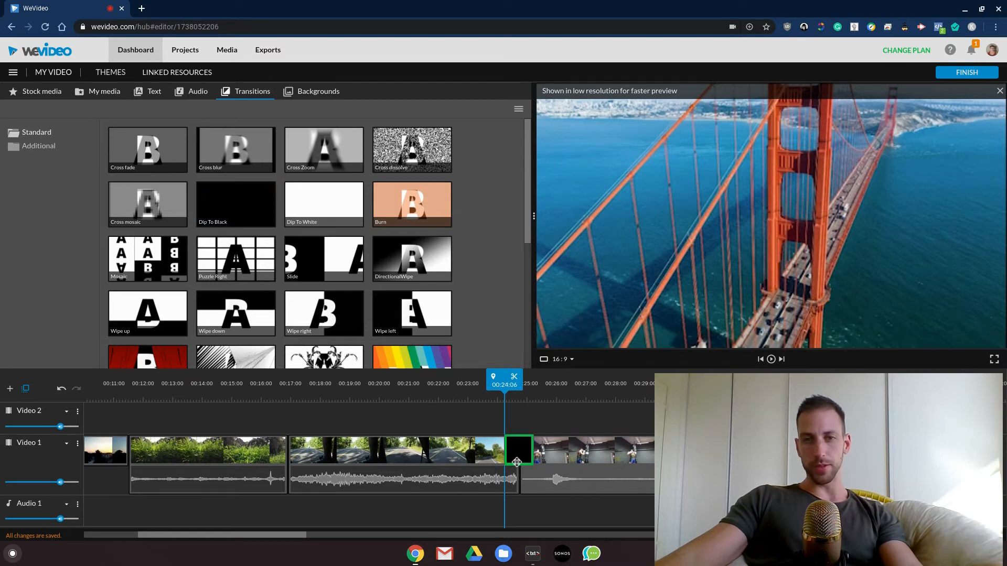
{"action": "left_click_drag", "start_coordinate": [420, 459], "coordinate": [474, 457]}
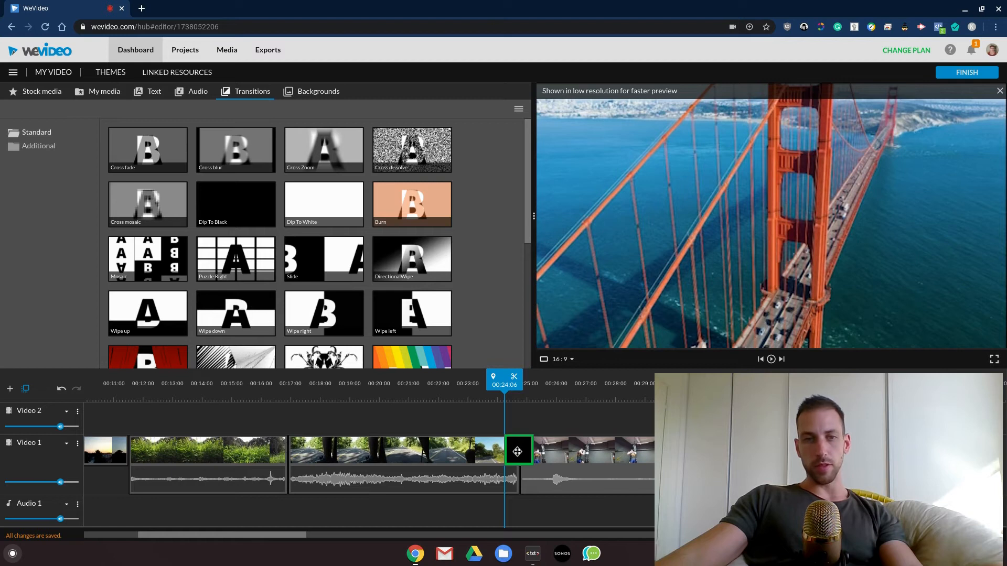
{"action": "left_click_drag", "start_coordinate": [518, 450], "coordinate": [519, 451]}
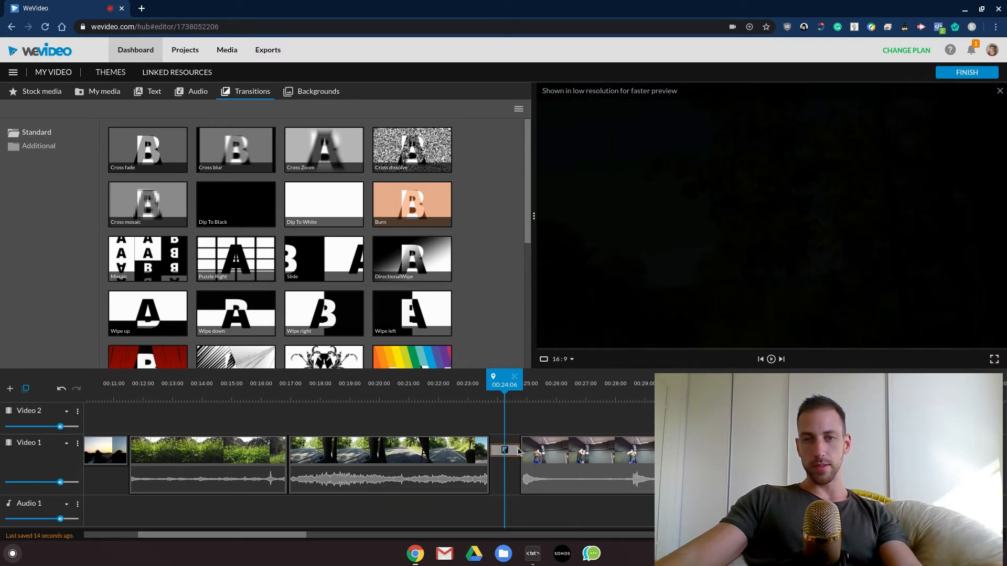
{"action": "left_click_drag", "start_coordinate": [500, 388], "coordinate": [437, 388]}
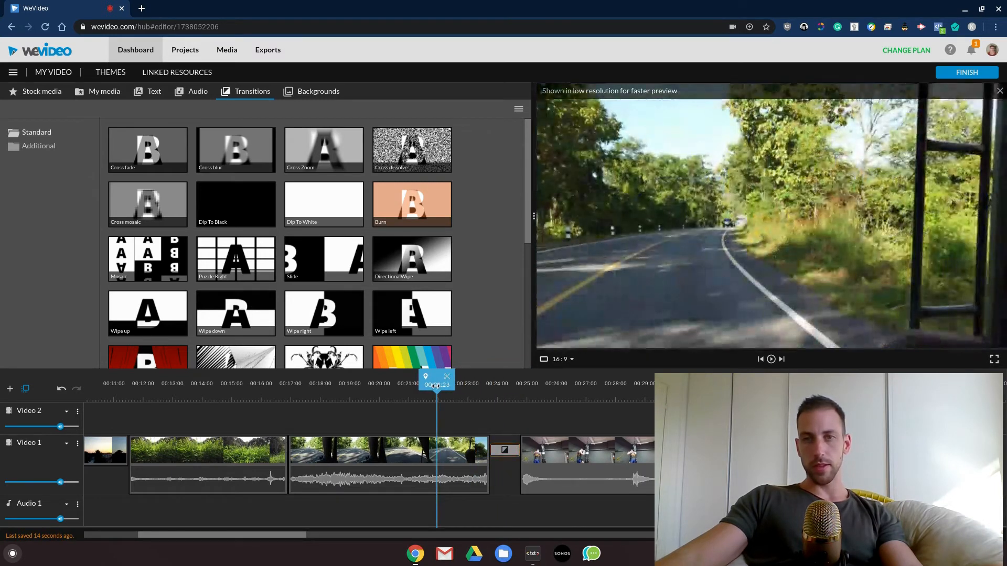
{"action": "key", "text": "space"}
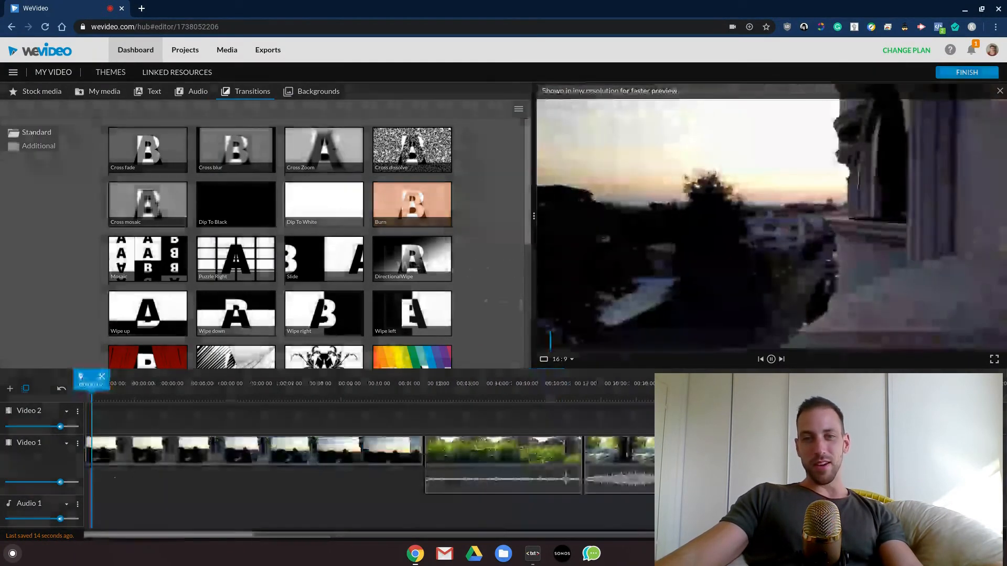
Step: Add a Dip To Black transition at the end of the boxing clip and play back the ending from 00:26:19
{"action": "left_click_drag", "start_coordinate": [194, 540], "coordinate": [265, 533]}
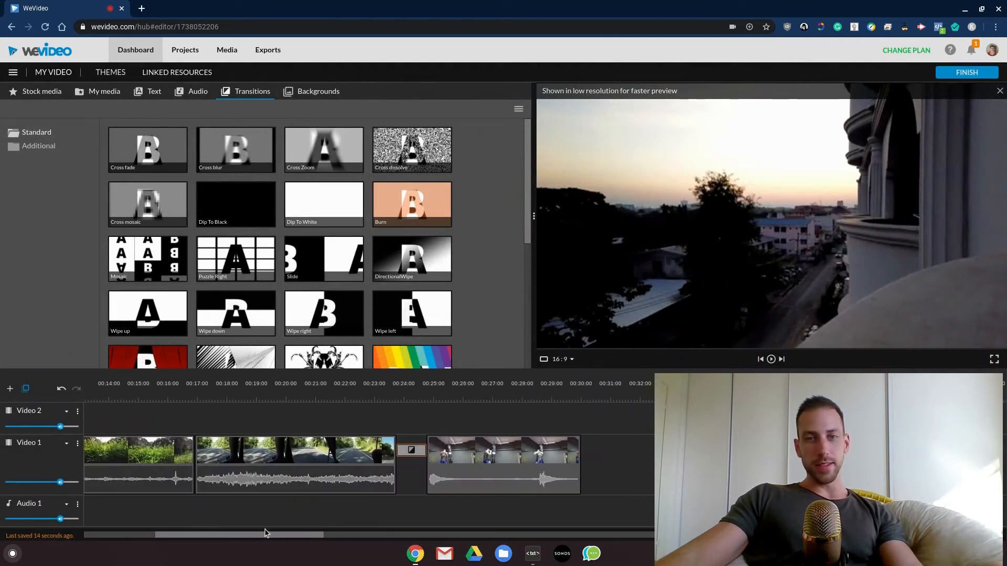
{"action": "left_click", "coordinate": [549, 453]}
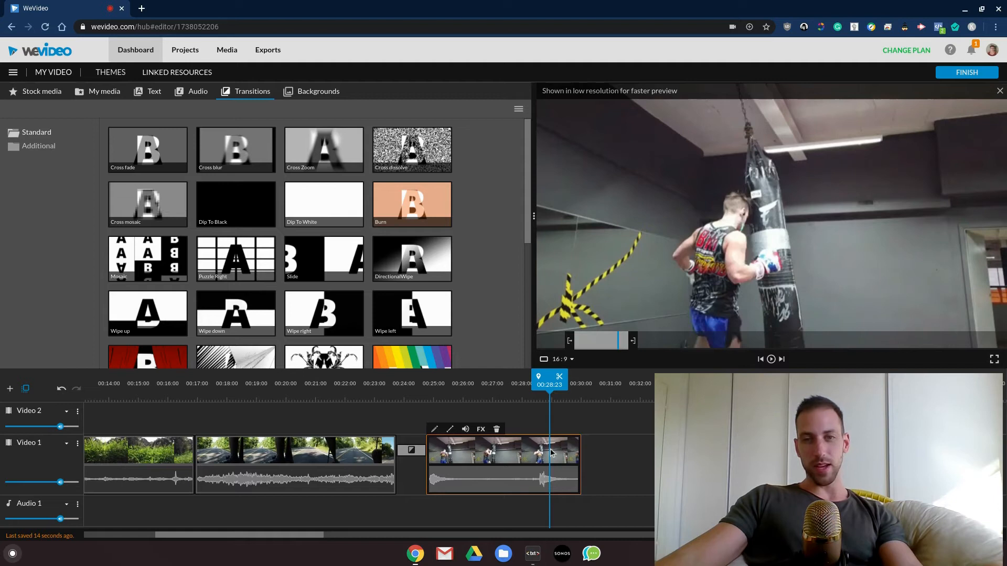
{"action": "left_click_drag", "start_coordinate": [236, 204], "coordinate": [588, 460]}
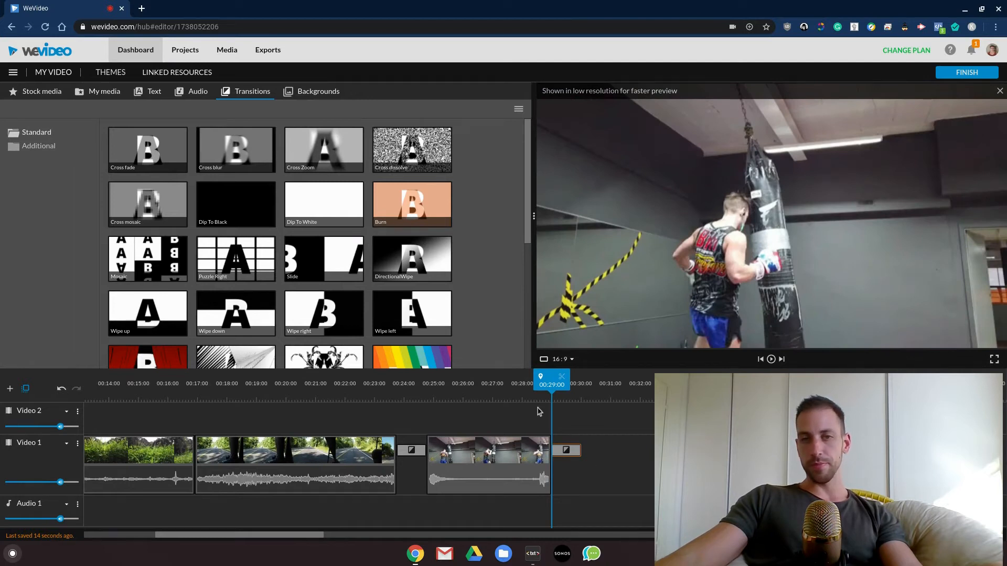
{"action": "left_click_drag", "start_coordinate": [552, 386], "coordinate": [486, 385]}
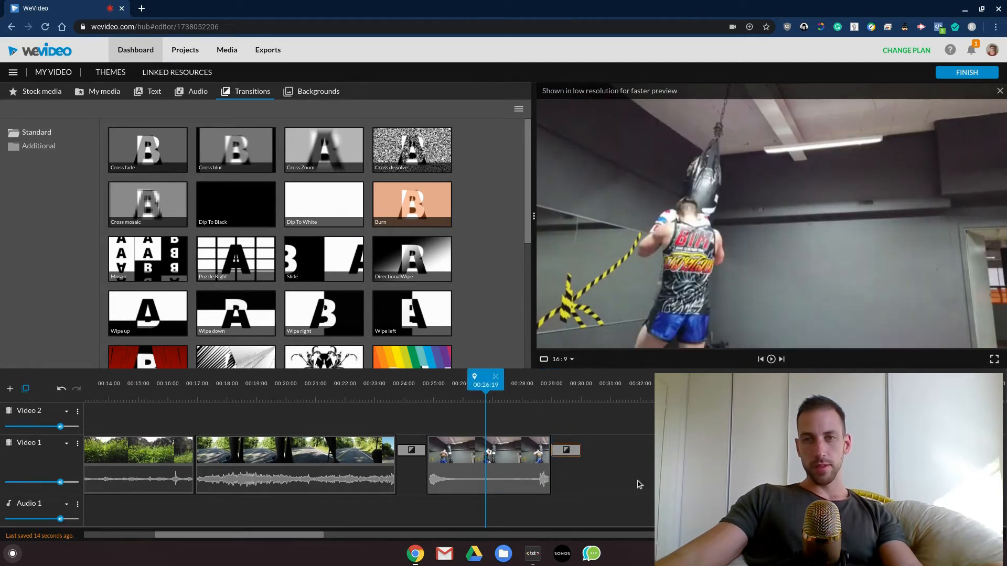
{"action": "key", "text": "space"}
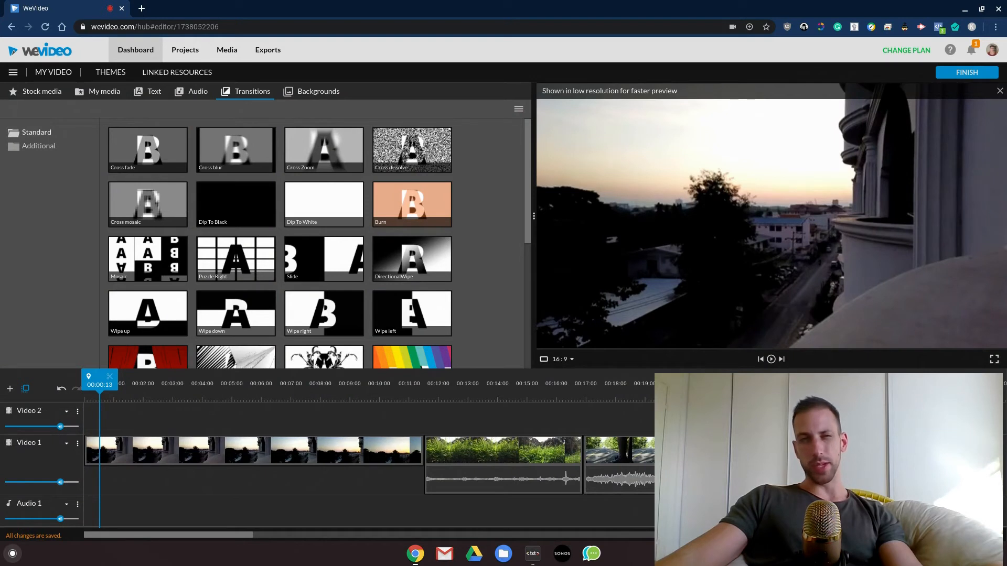
Step: Browse the Free Music library and the My media files for background music, ending in Free Music
{"action": "left_click", "coordinate": [185, 96]}
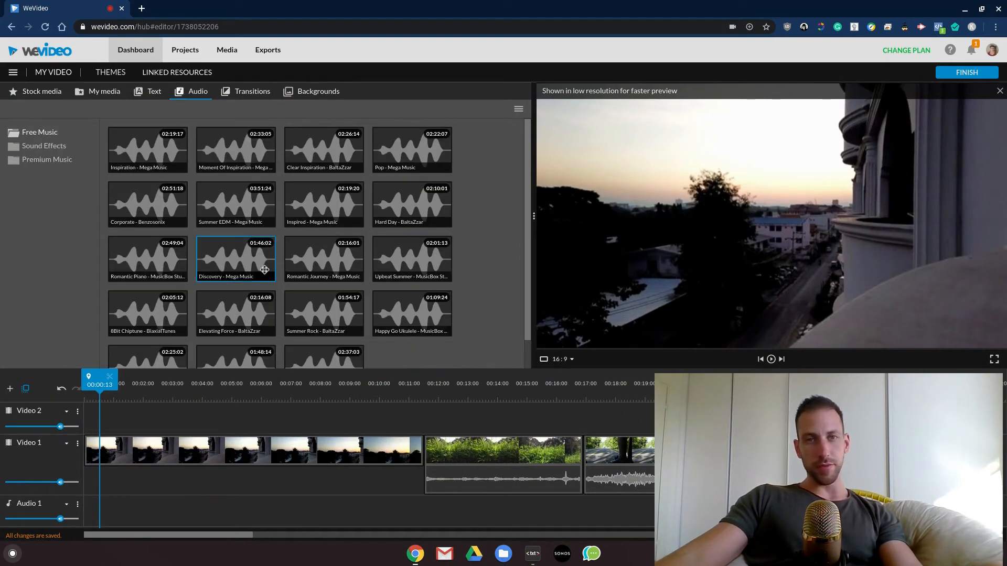
{"action": "scroll", "coordinate": [425, 294], "scroll_direction": "down", "scroll_amount": 1}
{"action": "scroll", "coordinate": [441, 322], "scroll_direction": "up", "scroll_amount": 1}
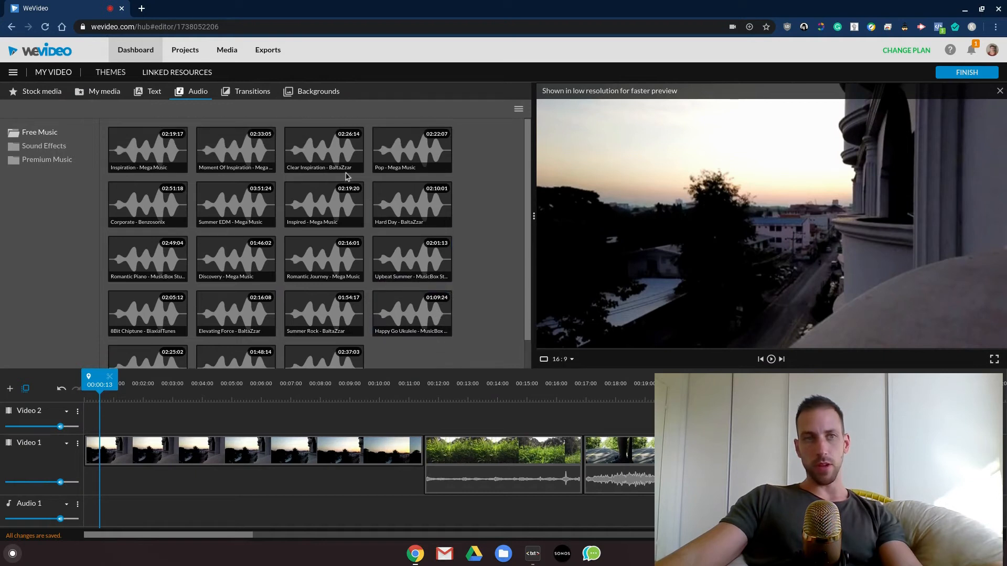
{"action": "left_click", "coordinate": [105, 92]}
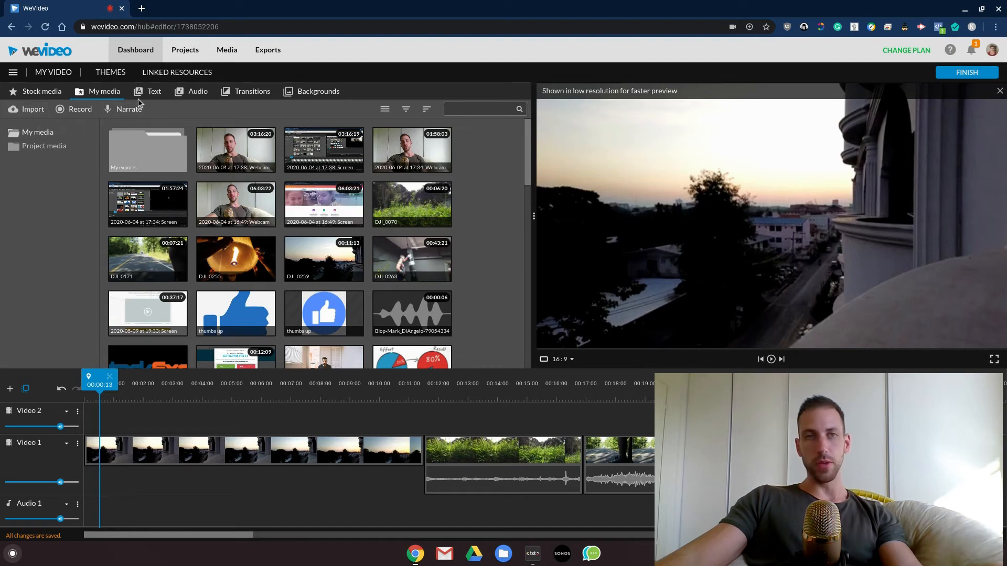
{"action": "left_click", "coordinate": [191, 93]}
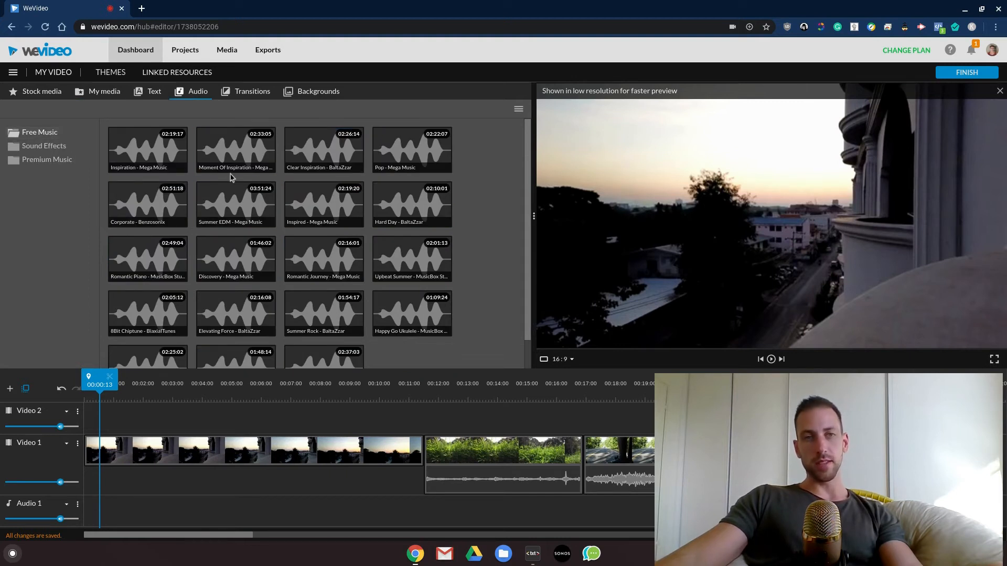
Step: Preview the Summer EDM and Corporate tracks and place Corporate at the start of the Audio 1 track
{"action": "left_click", "coordinate": [248, 208]}
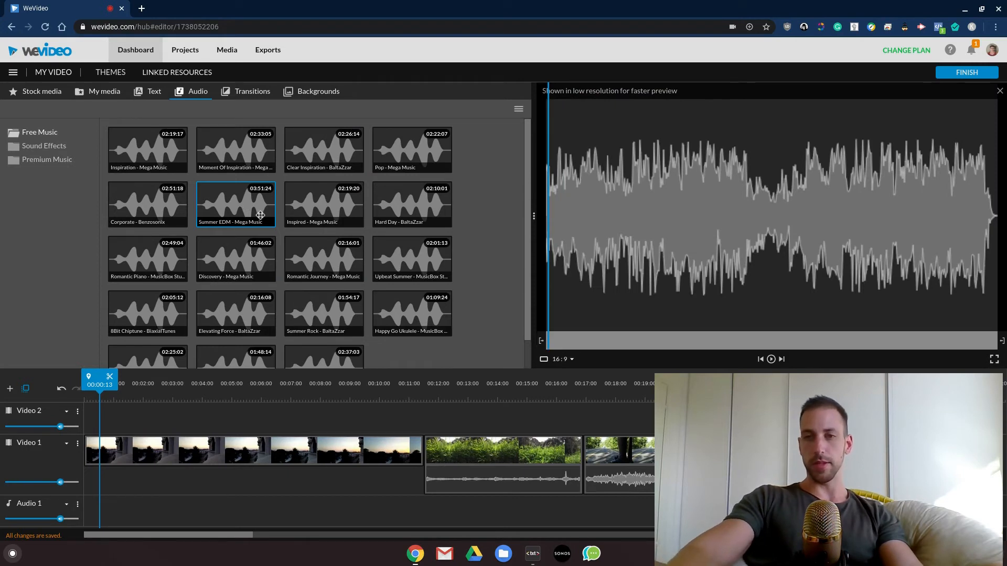
{"action": "left_click", "coordinate": [160, 211]}
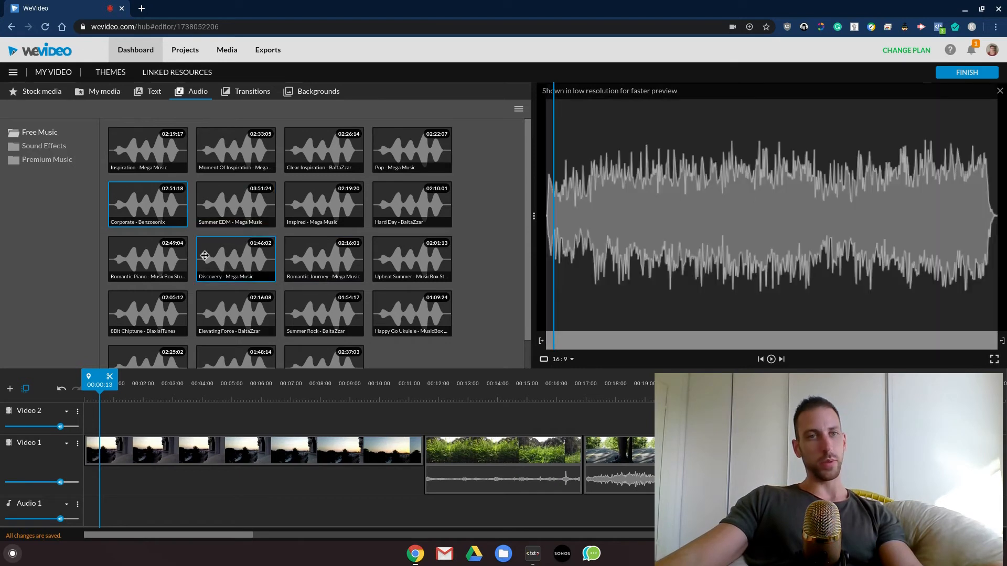
{"action": "left_click_drag", "start_coordinate": [205, 256], "coordinate": [202, 445]}
{"action": "left_click_drag", "start_coordinate": [201, 492], "coordinate": [97, 511]}
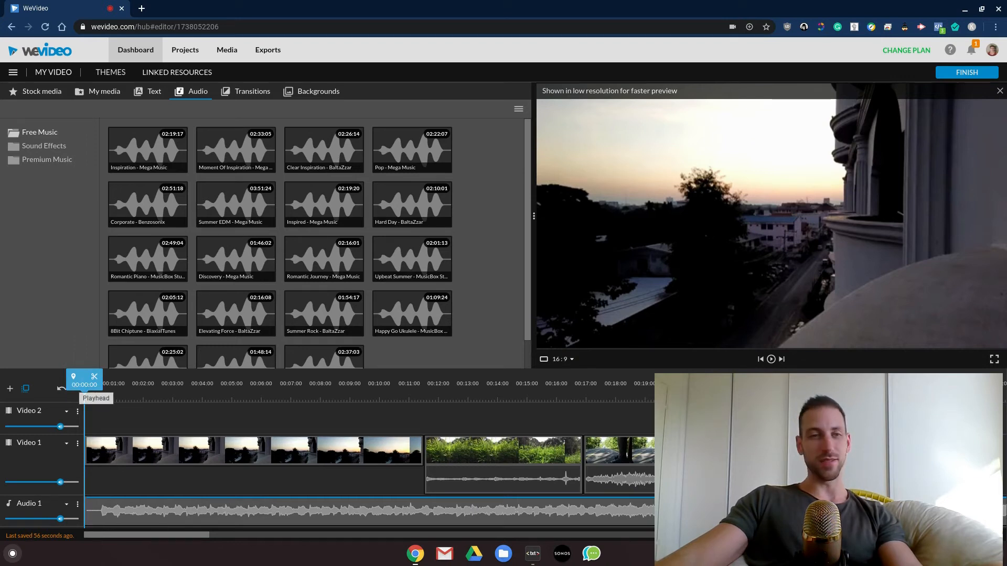
Step: Play back the sequence with its music from the start, continuing in full screen until the closing transition, and exit full screen
{"action": "left_click_drag", "start_coordinate": [84, 387], "coordinate": [42, 394]}
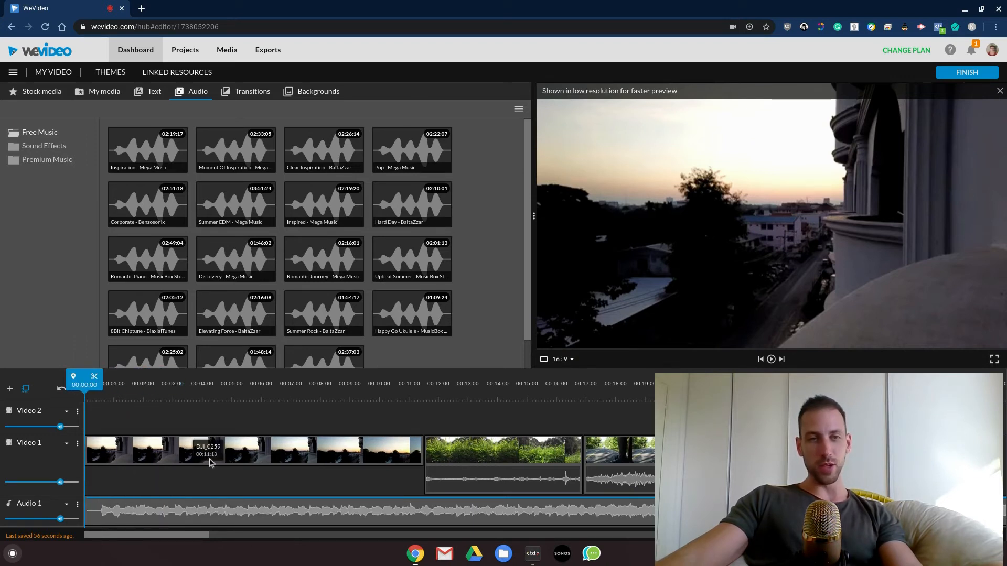
{"action": "key", "text": "space"}
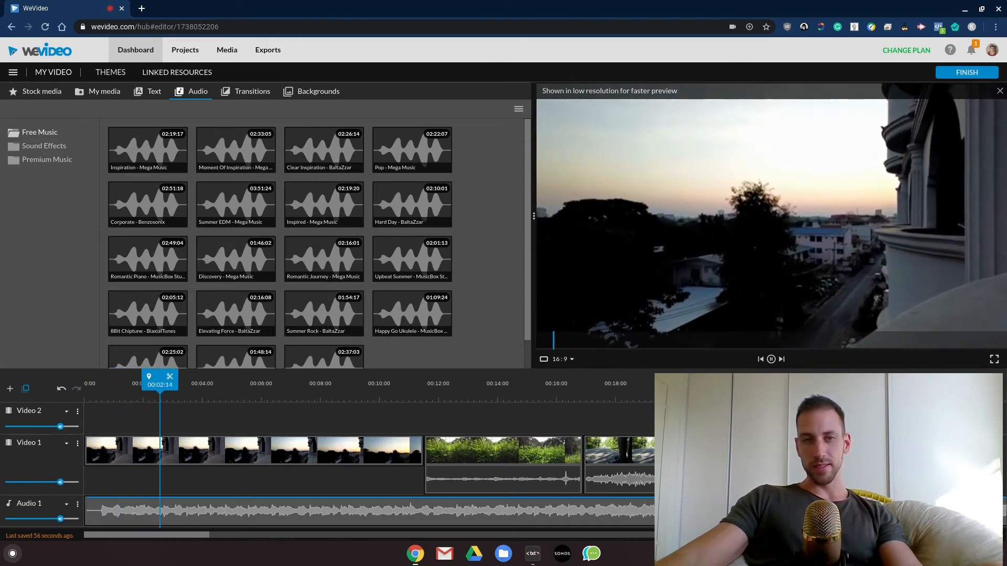
{"action": "key", "text": "space"}
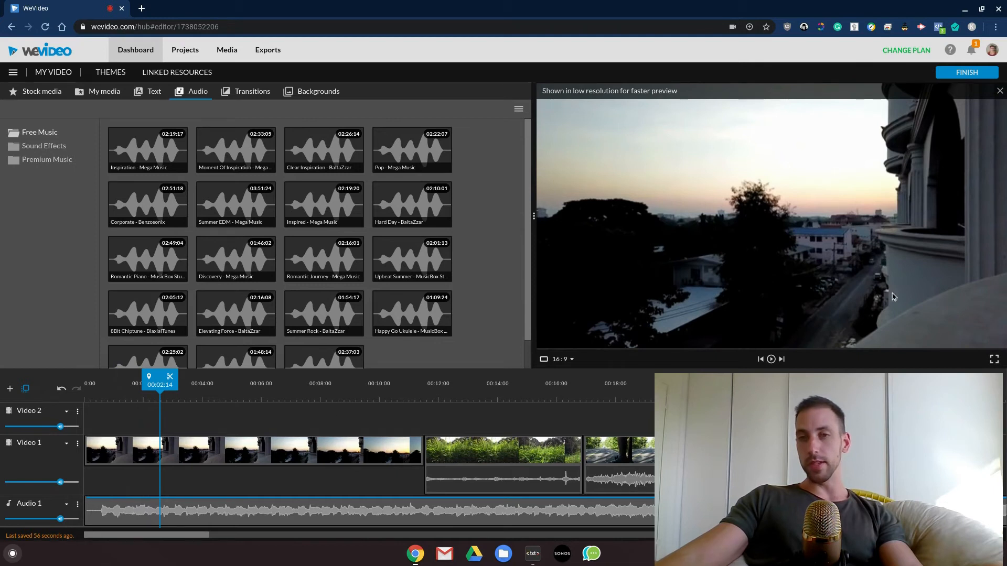
{"action": "left_click", "coordinate": [994, 361]}
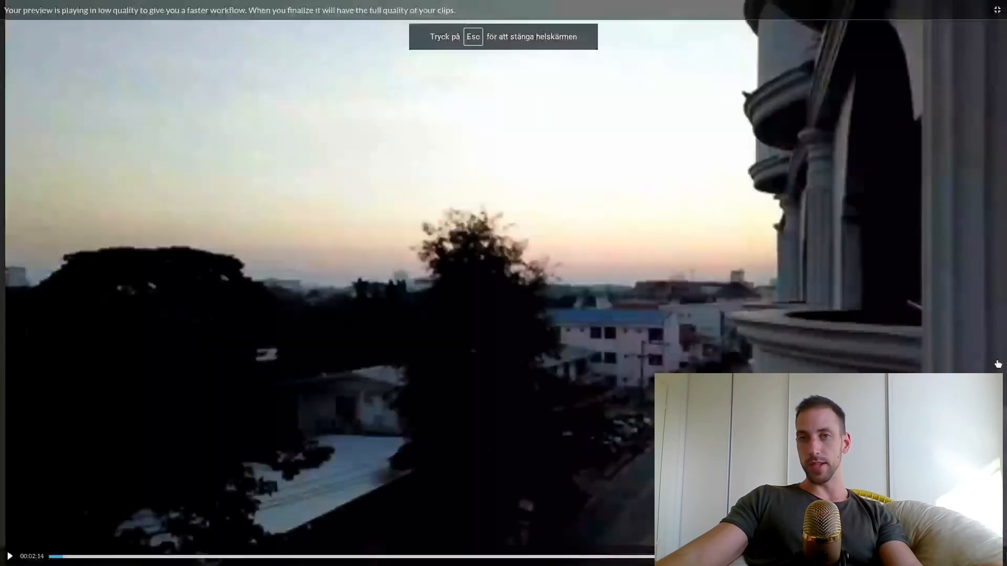
{"action": "key", "text": "space"}
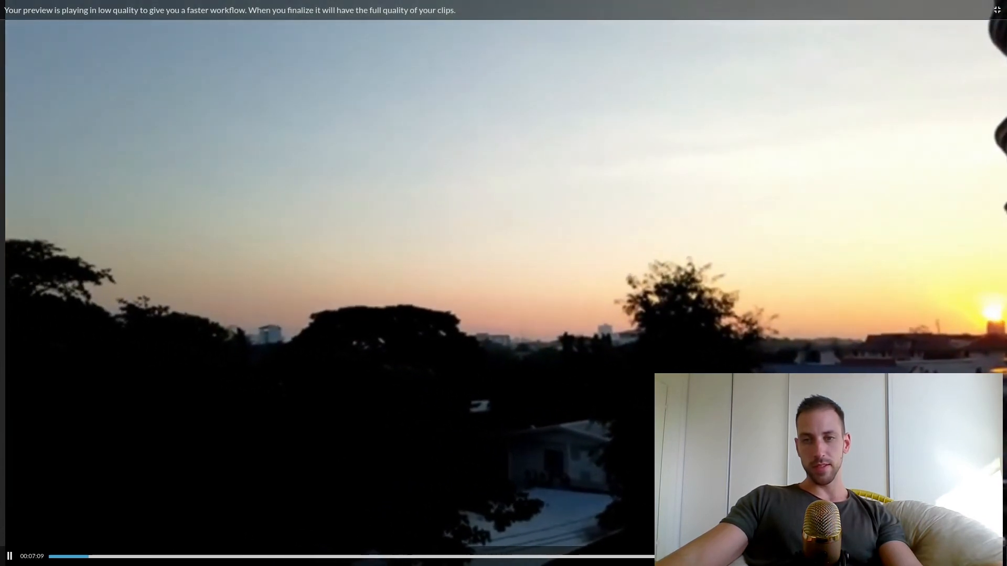
{"action": "key", "text": "Escape"}
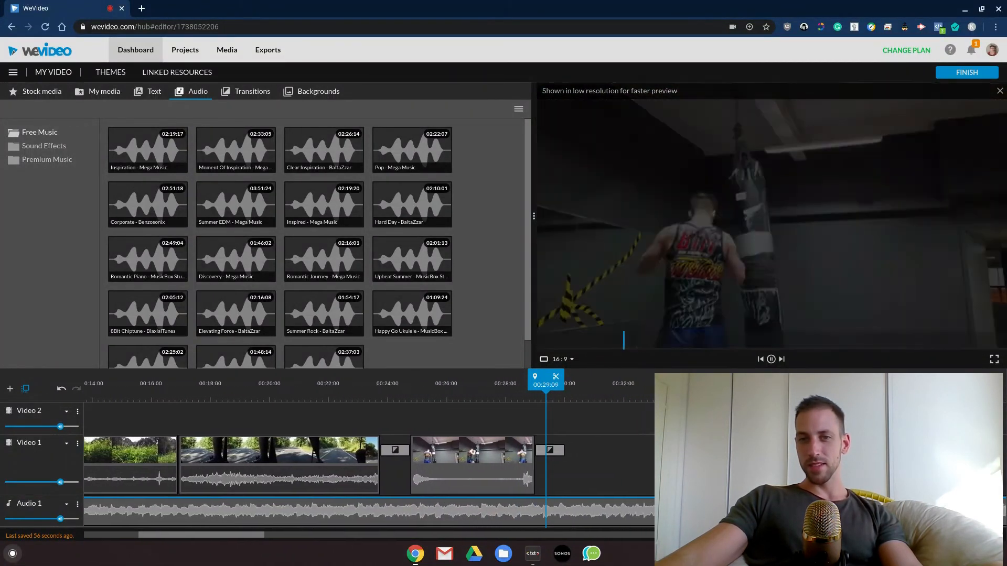
Step: Split the Corporate music on Audio 1 at 00:28:24, where the boxing clip ends, and delete the part after the cut
{"action": "left_click", "coordinate": [526, 518]}
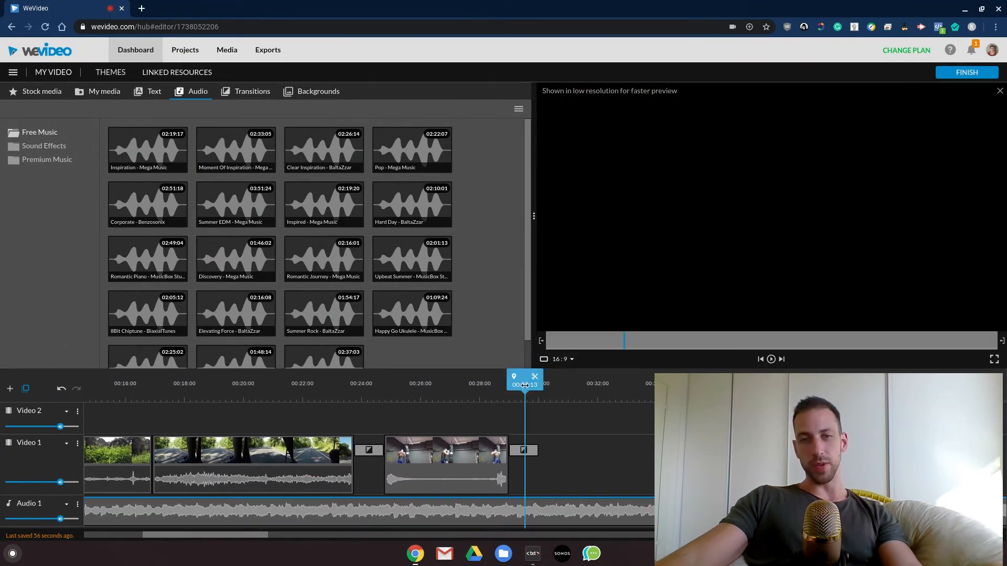
{"action": "left_click_drag", "start_coordinate": [526, 400], "coordinate": [508, 387]}
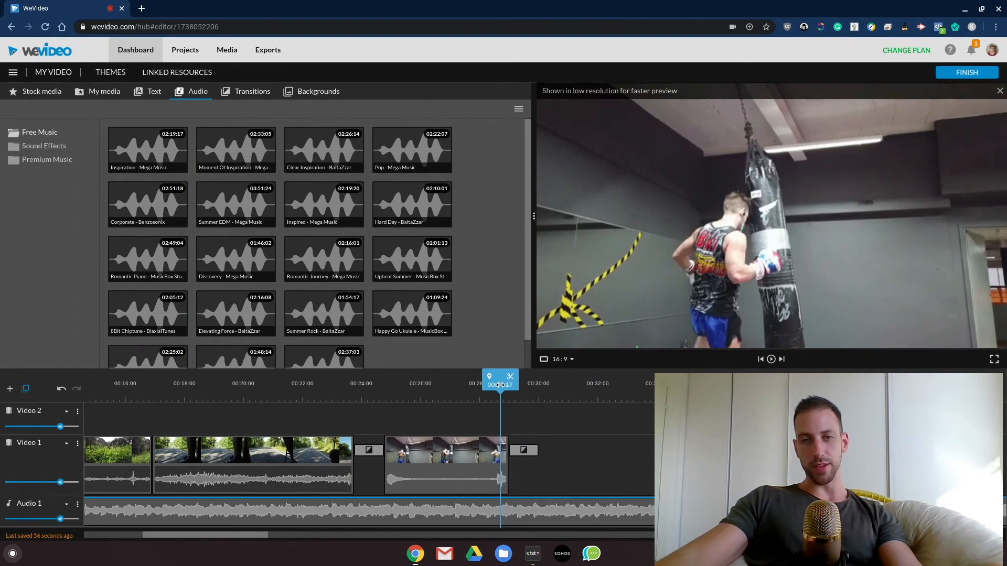
{"action": "left_click", "coordinate": [517, 512]}
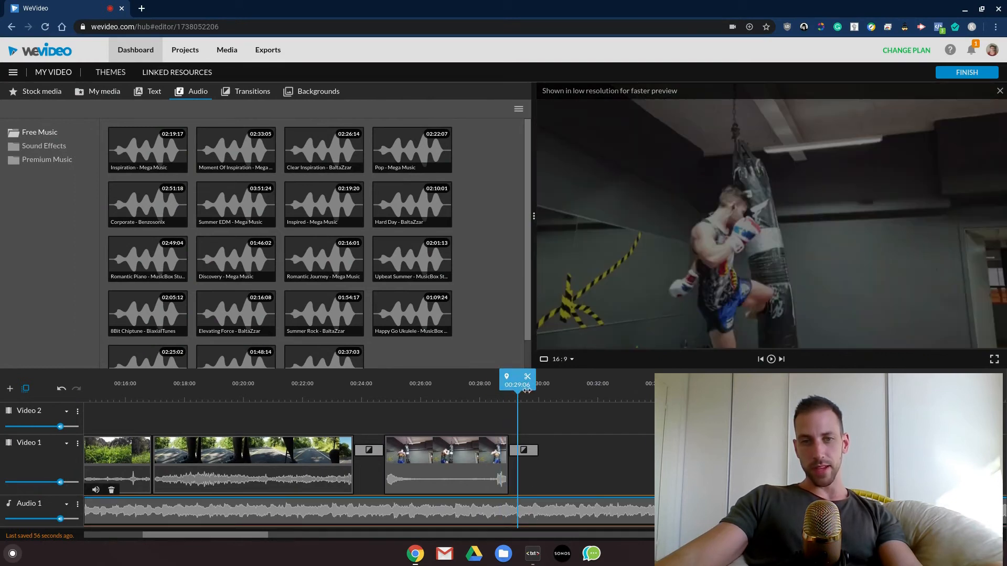
{"action": "left_click_drag", "start_coordinate": [527, 391], "coordinate": [509, 391]}
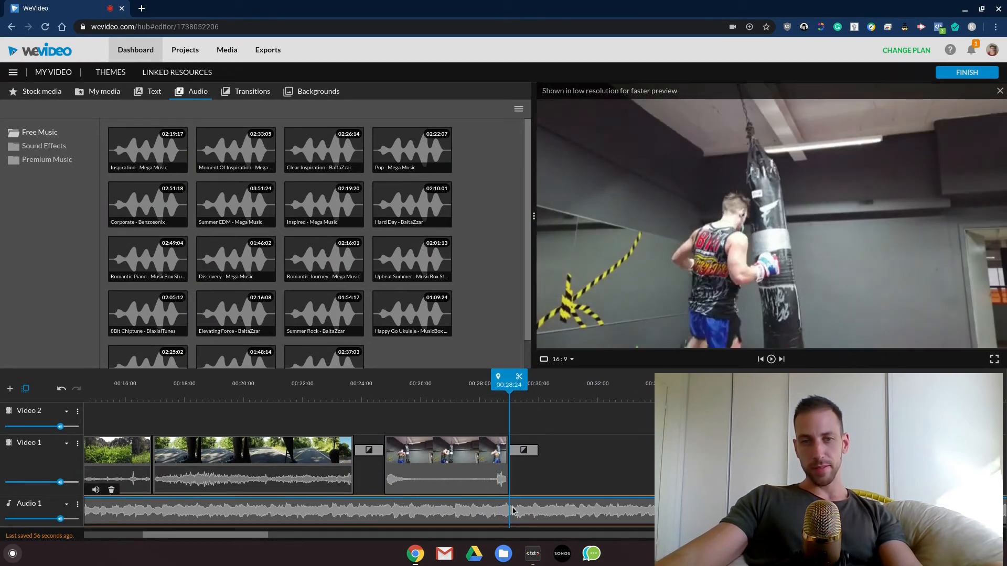
{"action": "left_click", "coordinate": [531, 509]}
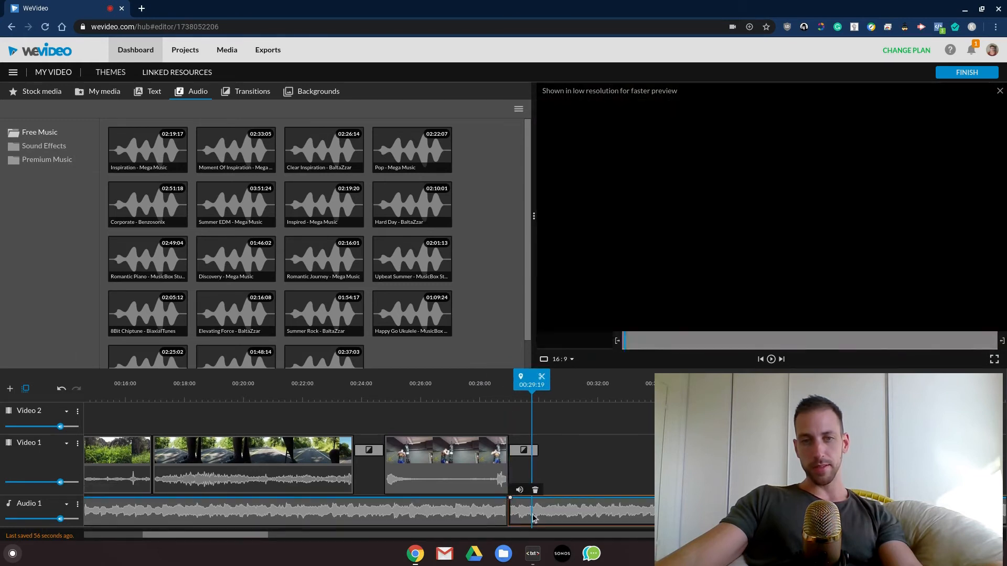
{"action": "left_click", "coordinate": [536, 490]}
Step: Trim the end of the Corporate music to 00:28:03 and extend it back to 00:29:00, level with the boxing clip's end
{"action": "left_click_drag", "start_coordinate": [506, 511], "coordinate": [481, 511]}
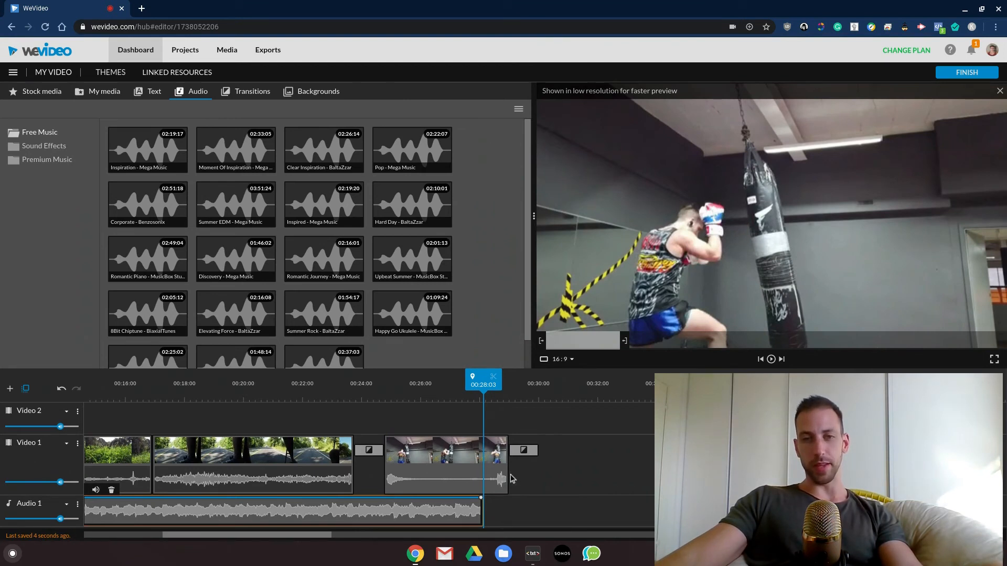
{"action": "left_click_drag", "start_coordinate": [483, 510], "coordinate": [495, 513]}
{"action": "left_click_drag", "start_coordinate": [475, 511], "coordinate": [507, 508]}
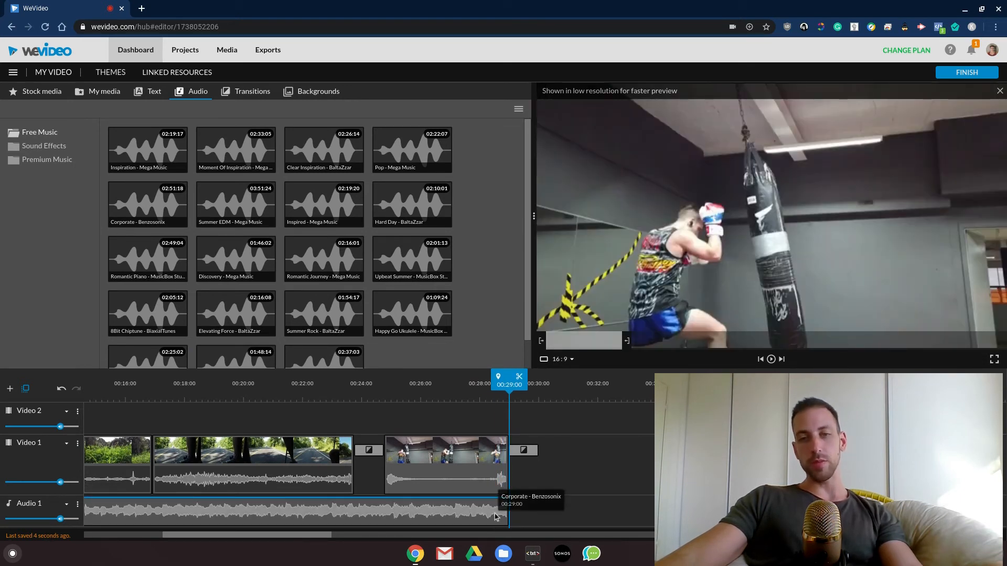
Step: Enable a 1-second fade in and fade out in the Corporate music clip's volume options
{"action": "left_click", "coordinate": [495, 517]}
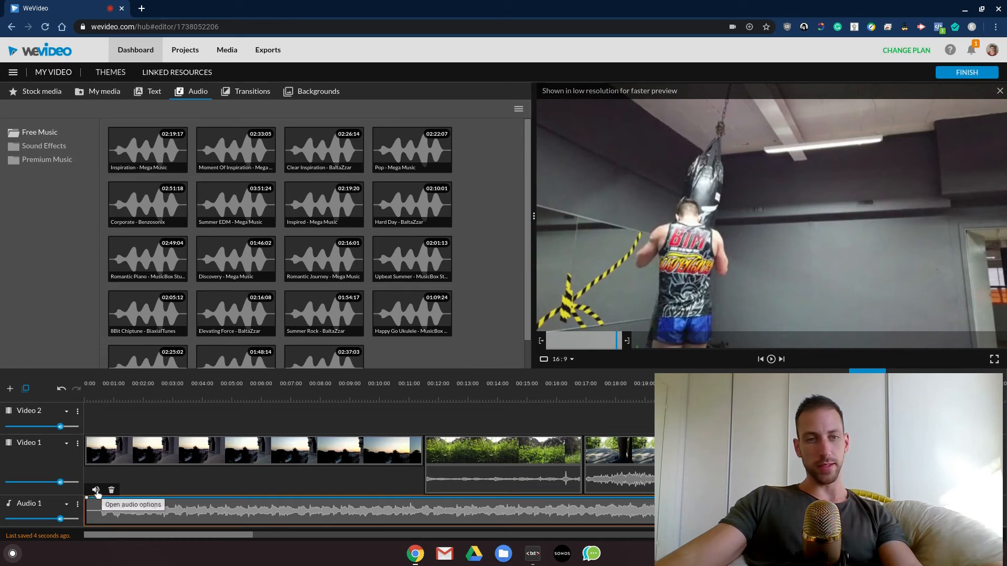
{"action": "left_click", "coordinate": [96, 491]}
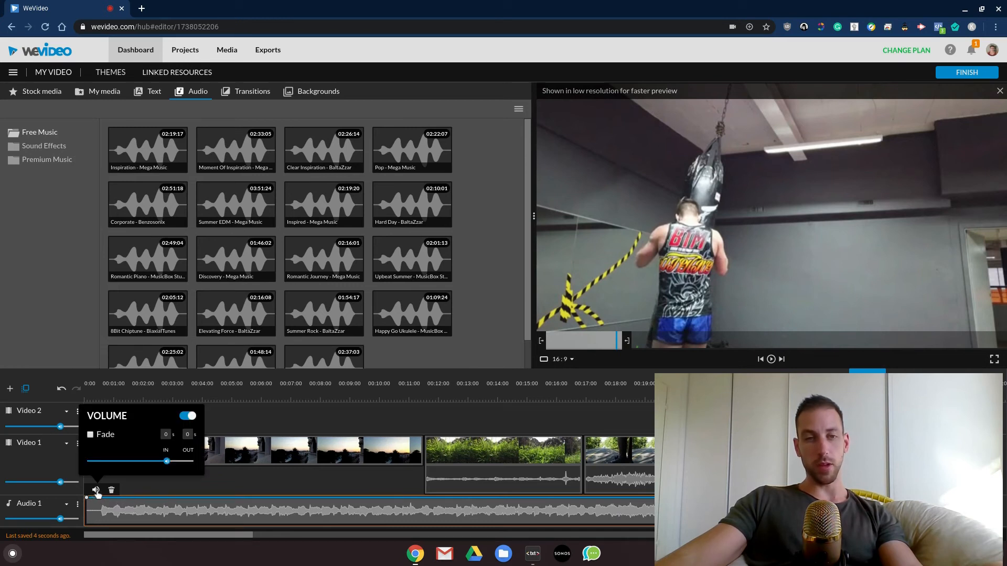
{"action": "left_click", "coordinate": [90, 435]}
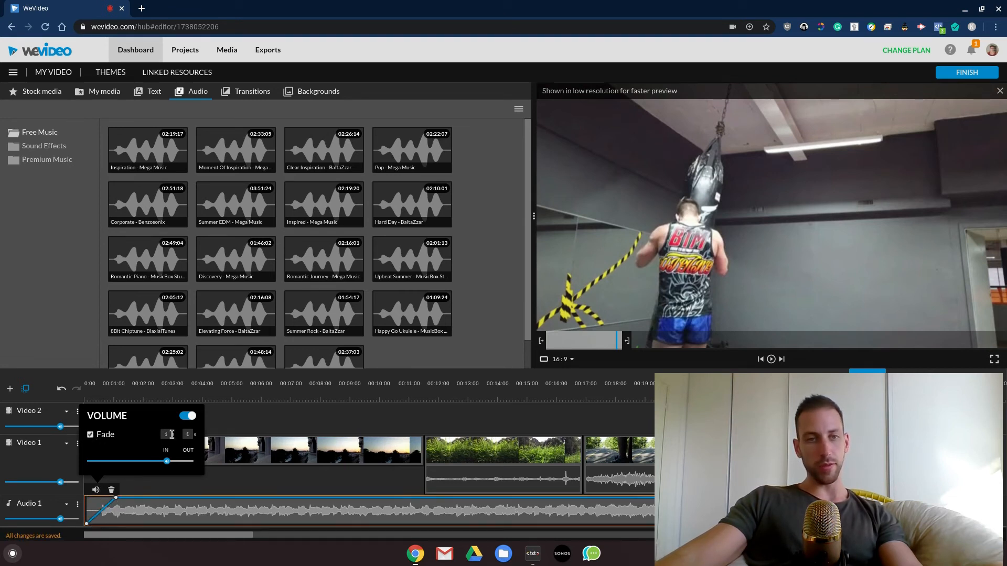
Step: Adjust the music's fade-in point, lowering it to 48% and then returning it to full volume at about half a second
{"action": "left_click", "coordinate": [116, 501]}
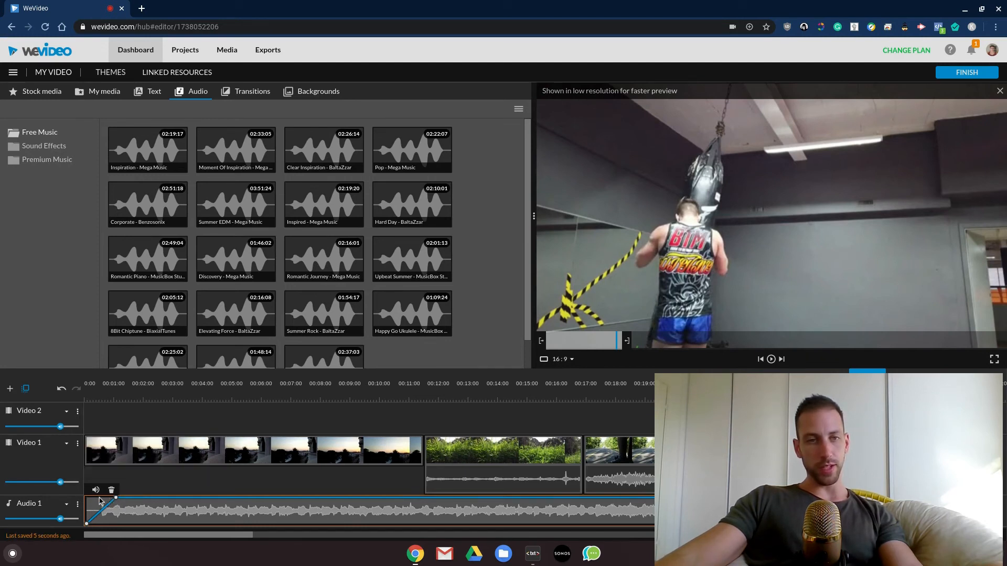
{"action": "mouse_move", "coordinate": [116, 498]}
{"action": "left_mouse_down"}
{"action": "mouse_move", "coordinate": [98, 499]}
{"action": "mouse_move", "coordinate": [107, 515]}
{"action": "left_mouse_up"}
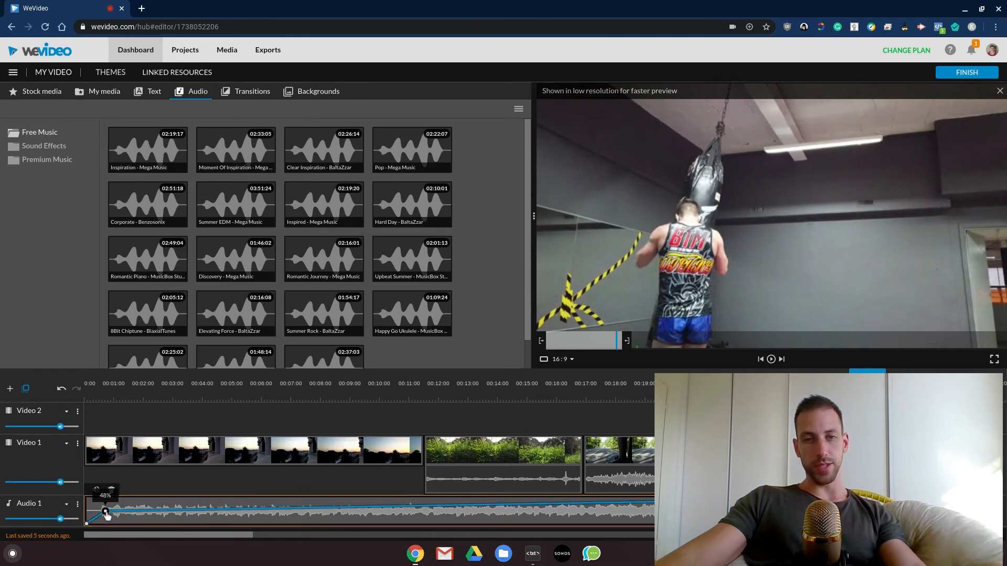
{"action": "left_click_drag", "start_coordinate": [105, 512], "coordinate": [103, 498]}
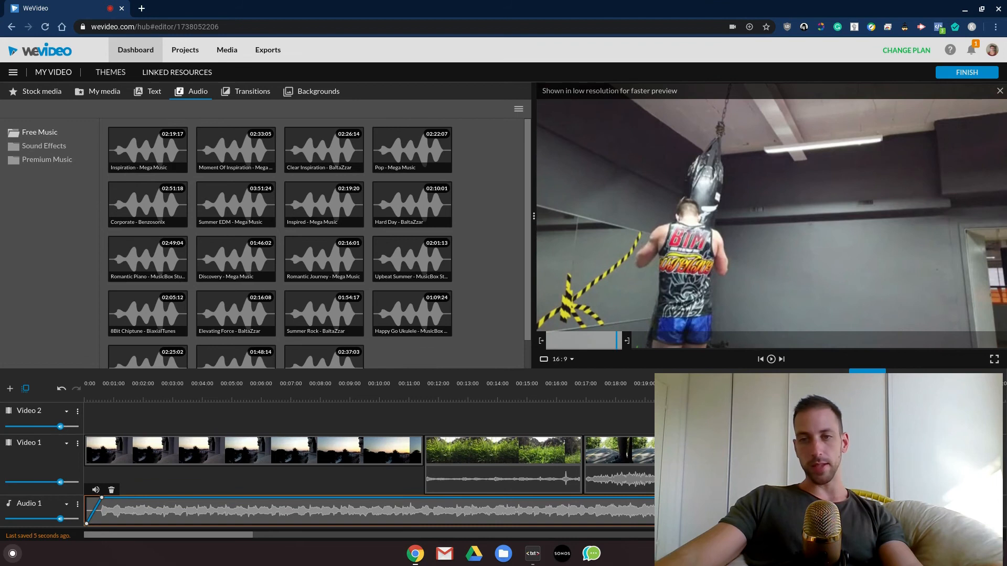
Step: Play back the ending of the sequence to check how the music fades out
{"action": "left_click_drag", "start_coordinate": [867, 373], "coordinate": [905, 373]}
{"action": "key", "text": "space"}
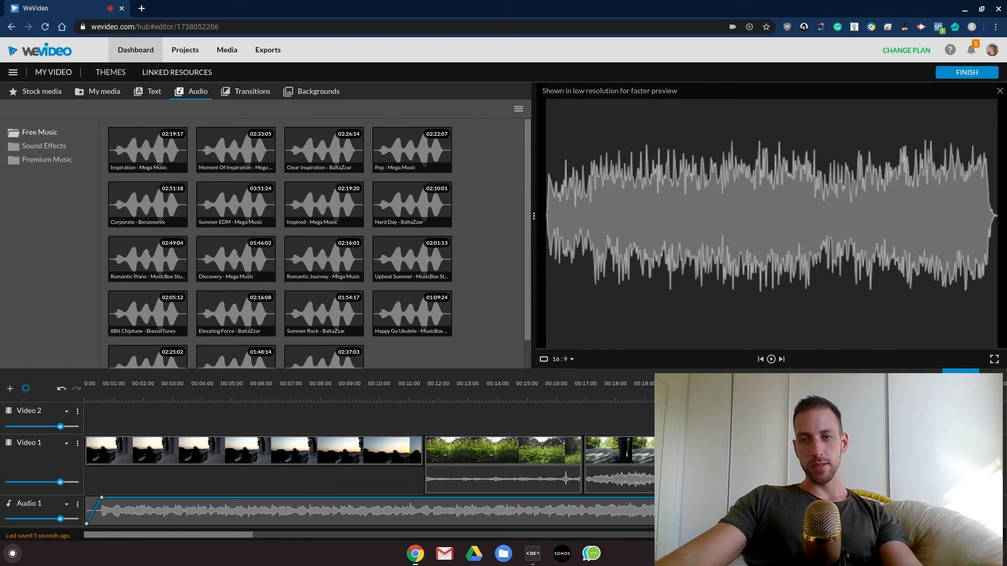
{"action": "left_click", "coordinate": [315, 512]}
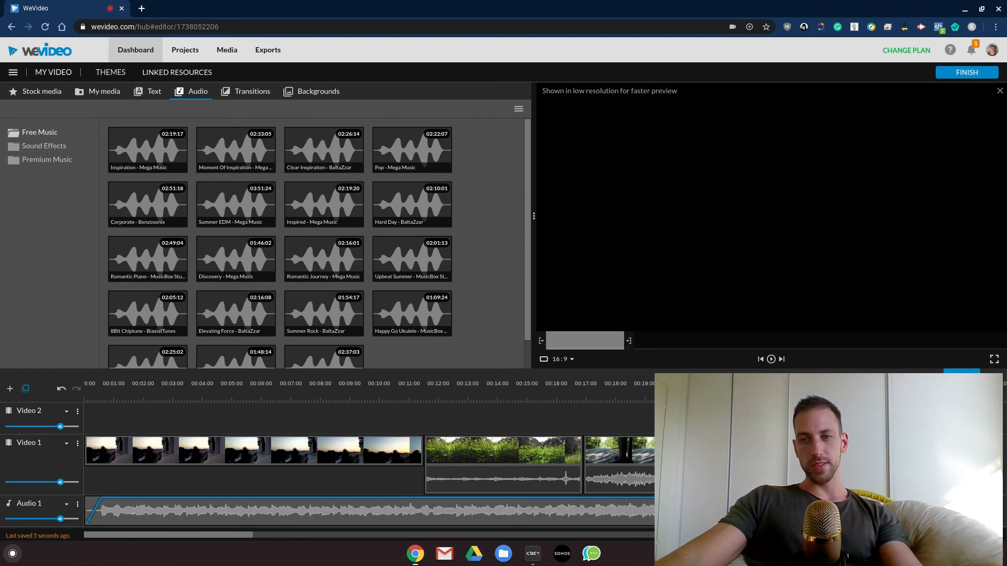
{"action": "key", "text": "space"}
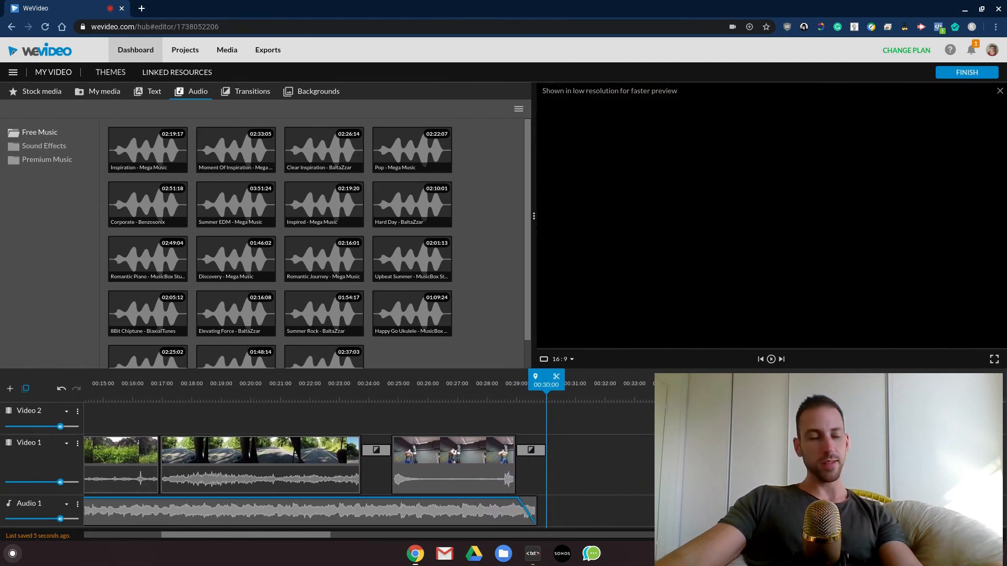
Step: Finish editing the whole sequence and set the export title to "My Muay Thai Journey"
{"action": "left_click_drag", "start_coordinate": [519, 535], "coordinate": [169, 540]}
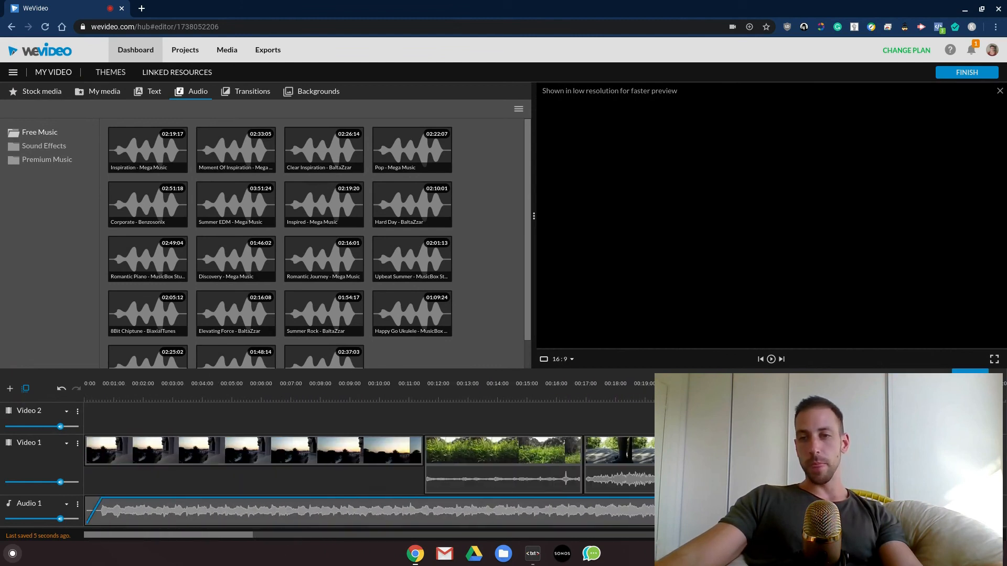
{"action": "key", "text": "minus"}
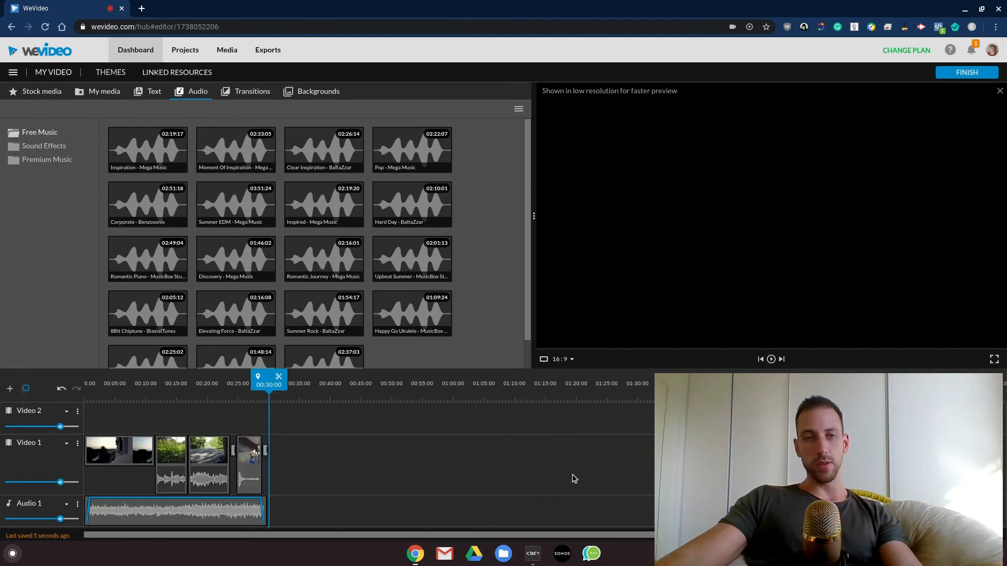
{"action": "left_click", "coordinate": [968, 74]}
{"action": "type", "text": "My Muay Thai Journey"}
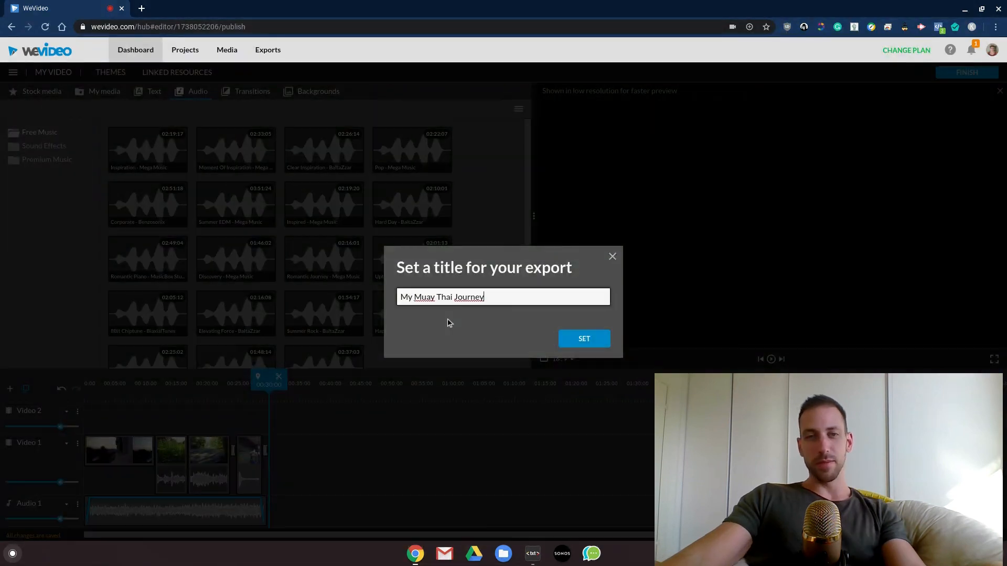
{"action": "left_click", "coordinate": [584, 342]}
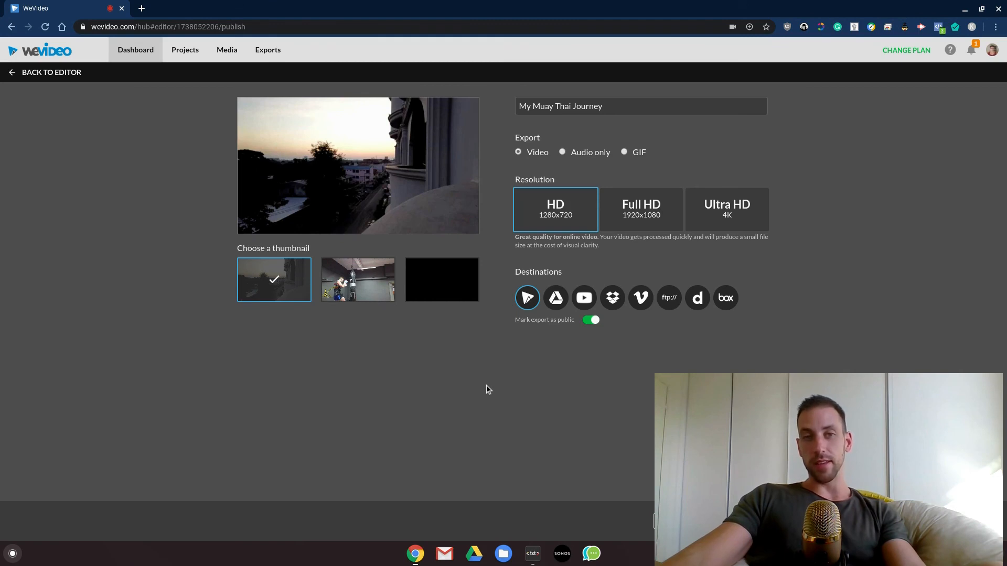
Step: Compare the sunset and boxing frames as thumbnails and choose the boxing frame for the export
{"action": "left_click", "coordinate": [382, 292]}
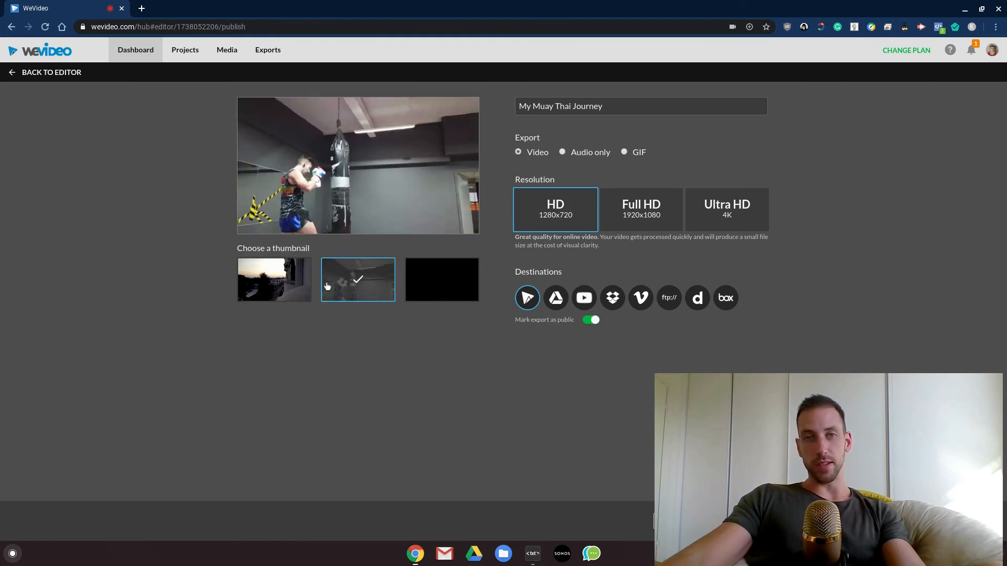
{"action": "left_click", "coordinate": [272, 292]}
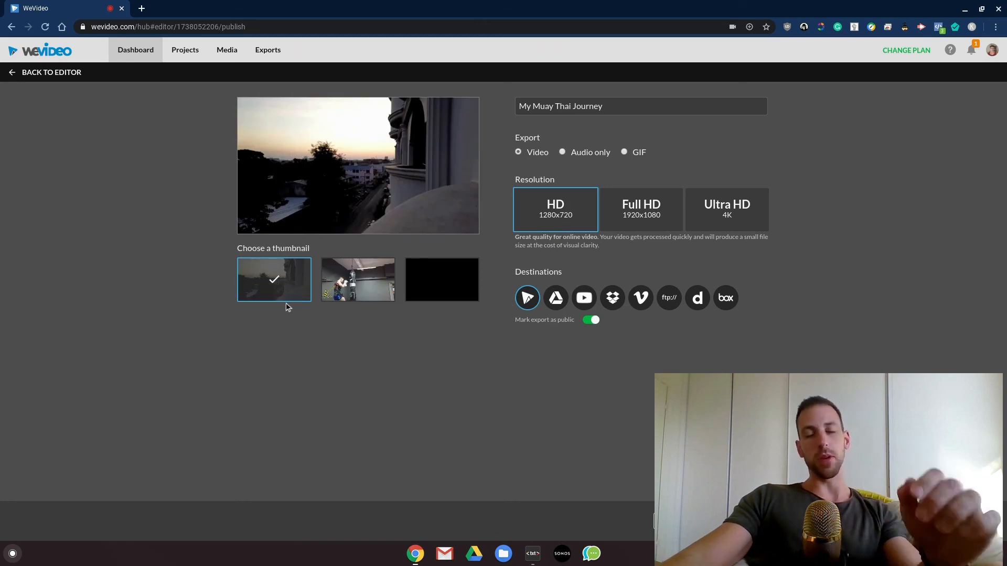
{"action": "left_click", "coordinate": [332, 296]}
{"action": "left_click", "coordinate": [281, 293]}
{"action": "left_click", "coordinate": [341, 286]}
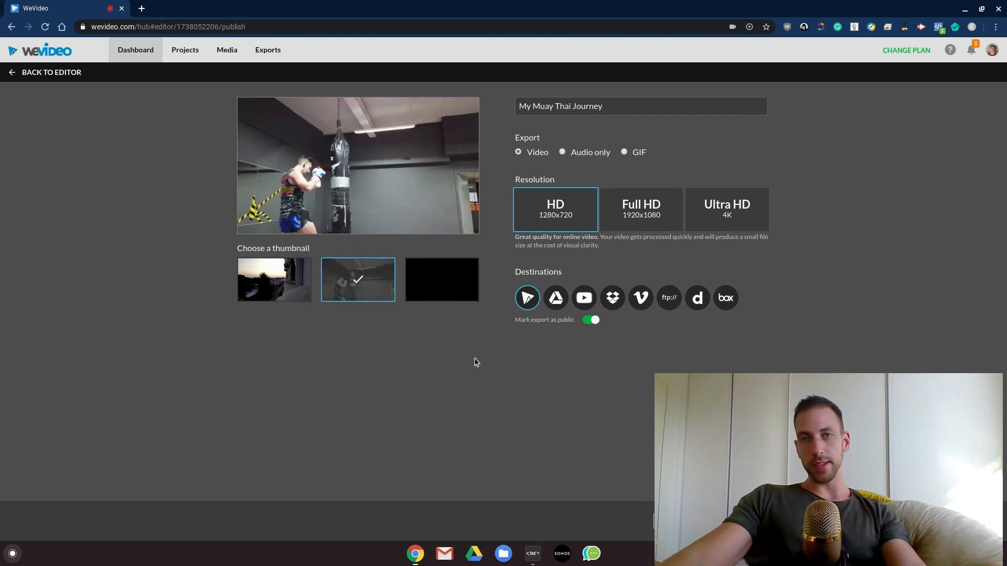
Step: Export the video in Full HD 1920x1080 to the WeVideo download destination with public marking switched off
{"action": "left_click", "coordinate": [730, 218]}
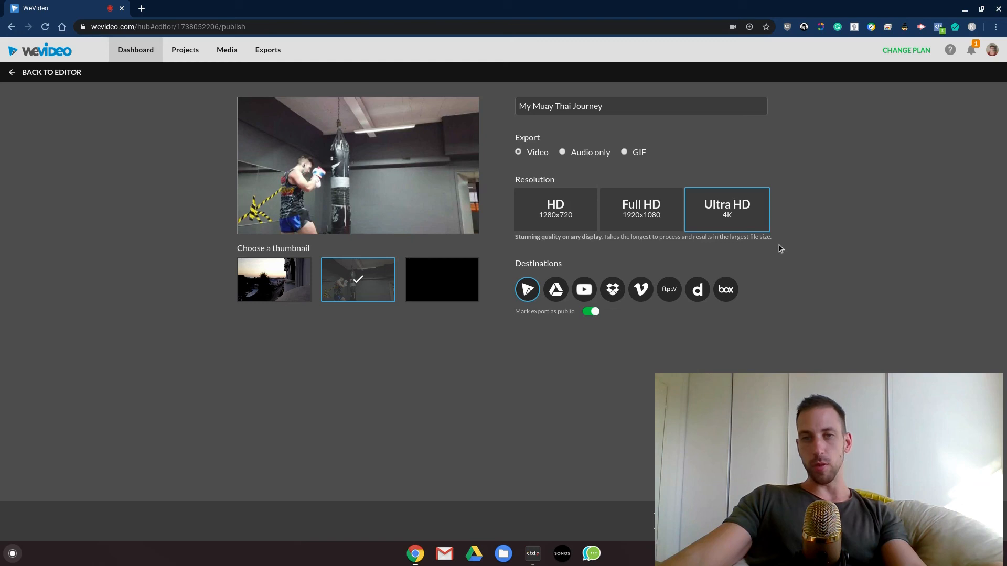
{"action": "left_click", "coordinate": [648, 219]}
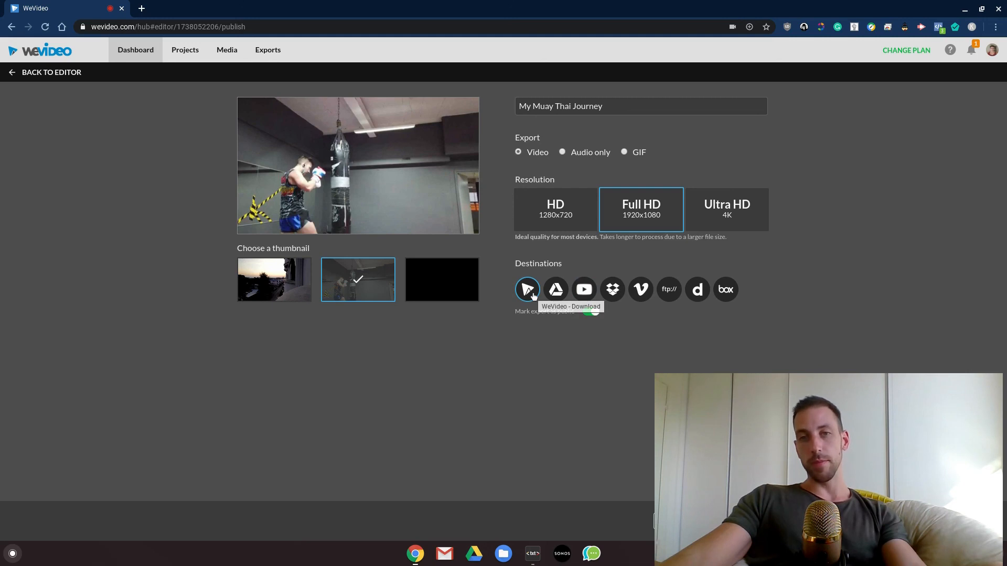
{"action": "left_click", "coordinate": [596, 312]}
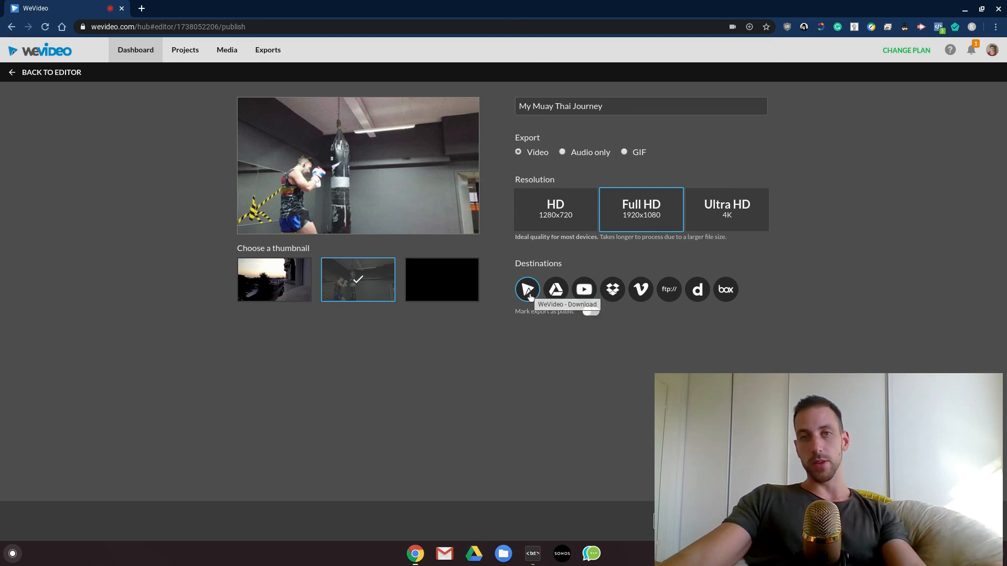
{"action": "left_click", "coordinate": [710, 520]}
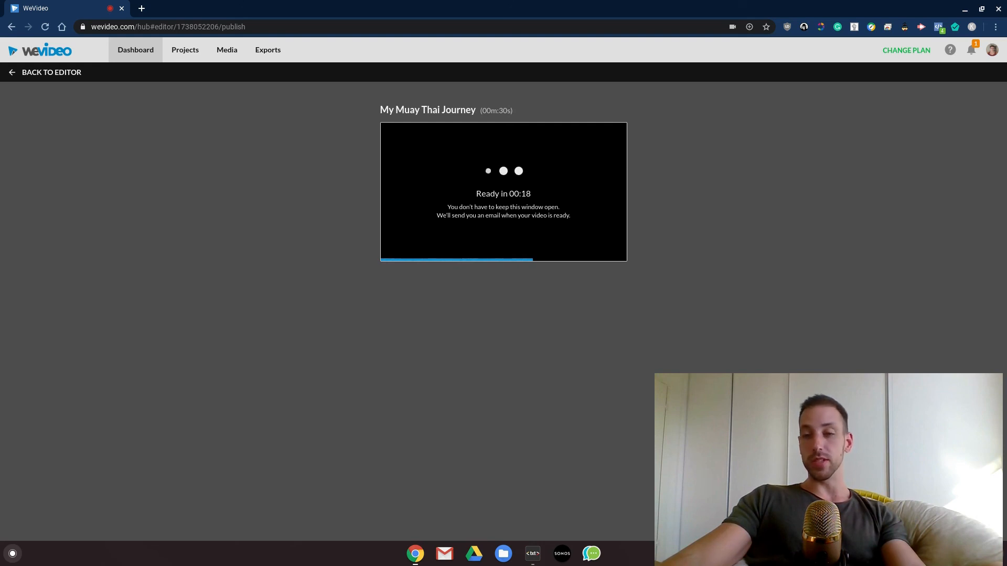
{"action": "key", "text": "alt+shift+s"}
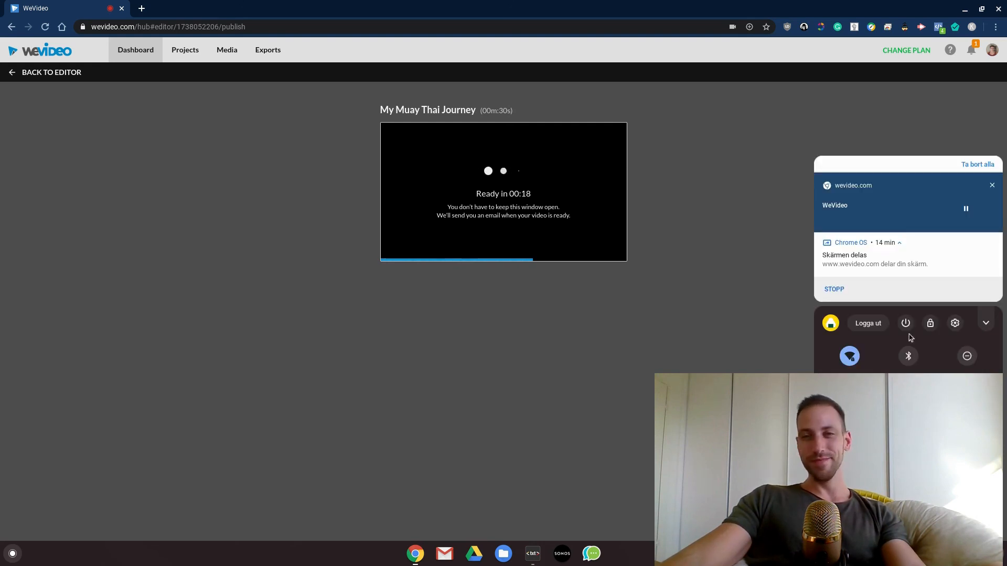